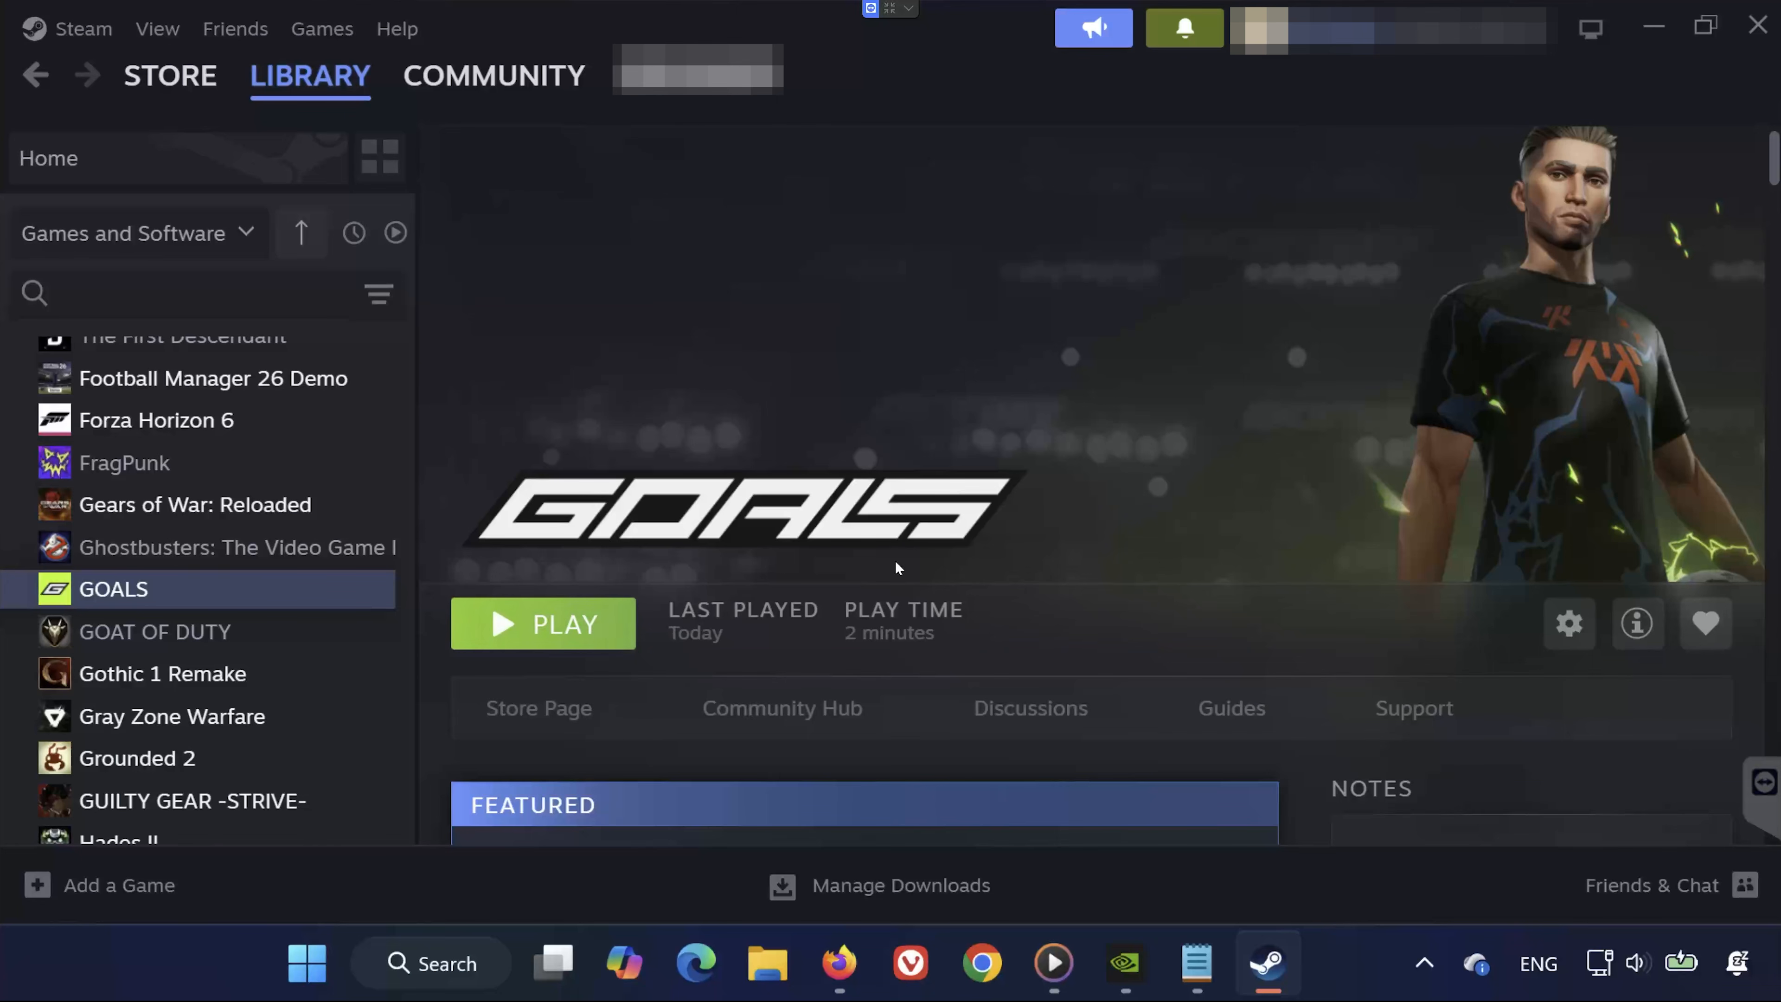
Verify the integrity of the installed GOALS game files from its properties, and close the properties window
mouse_move(322, 78)
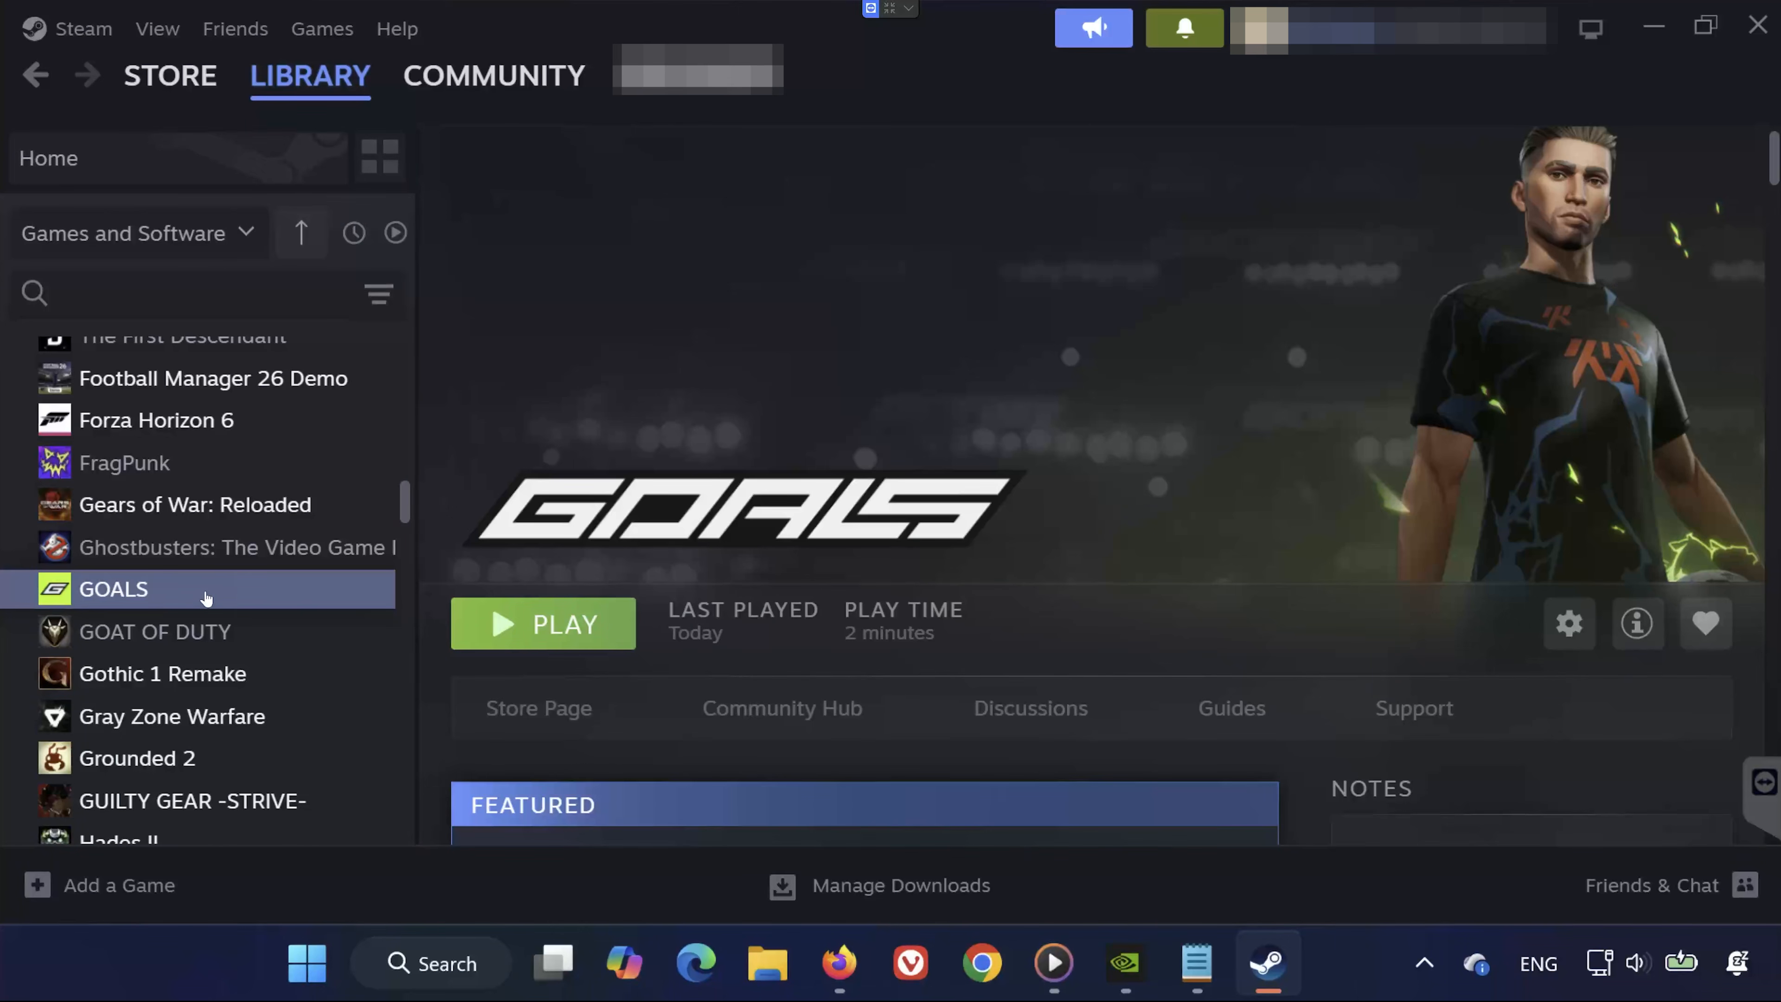
right_click(160, 591)
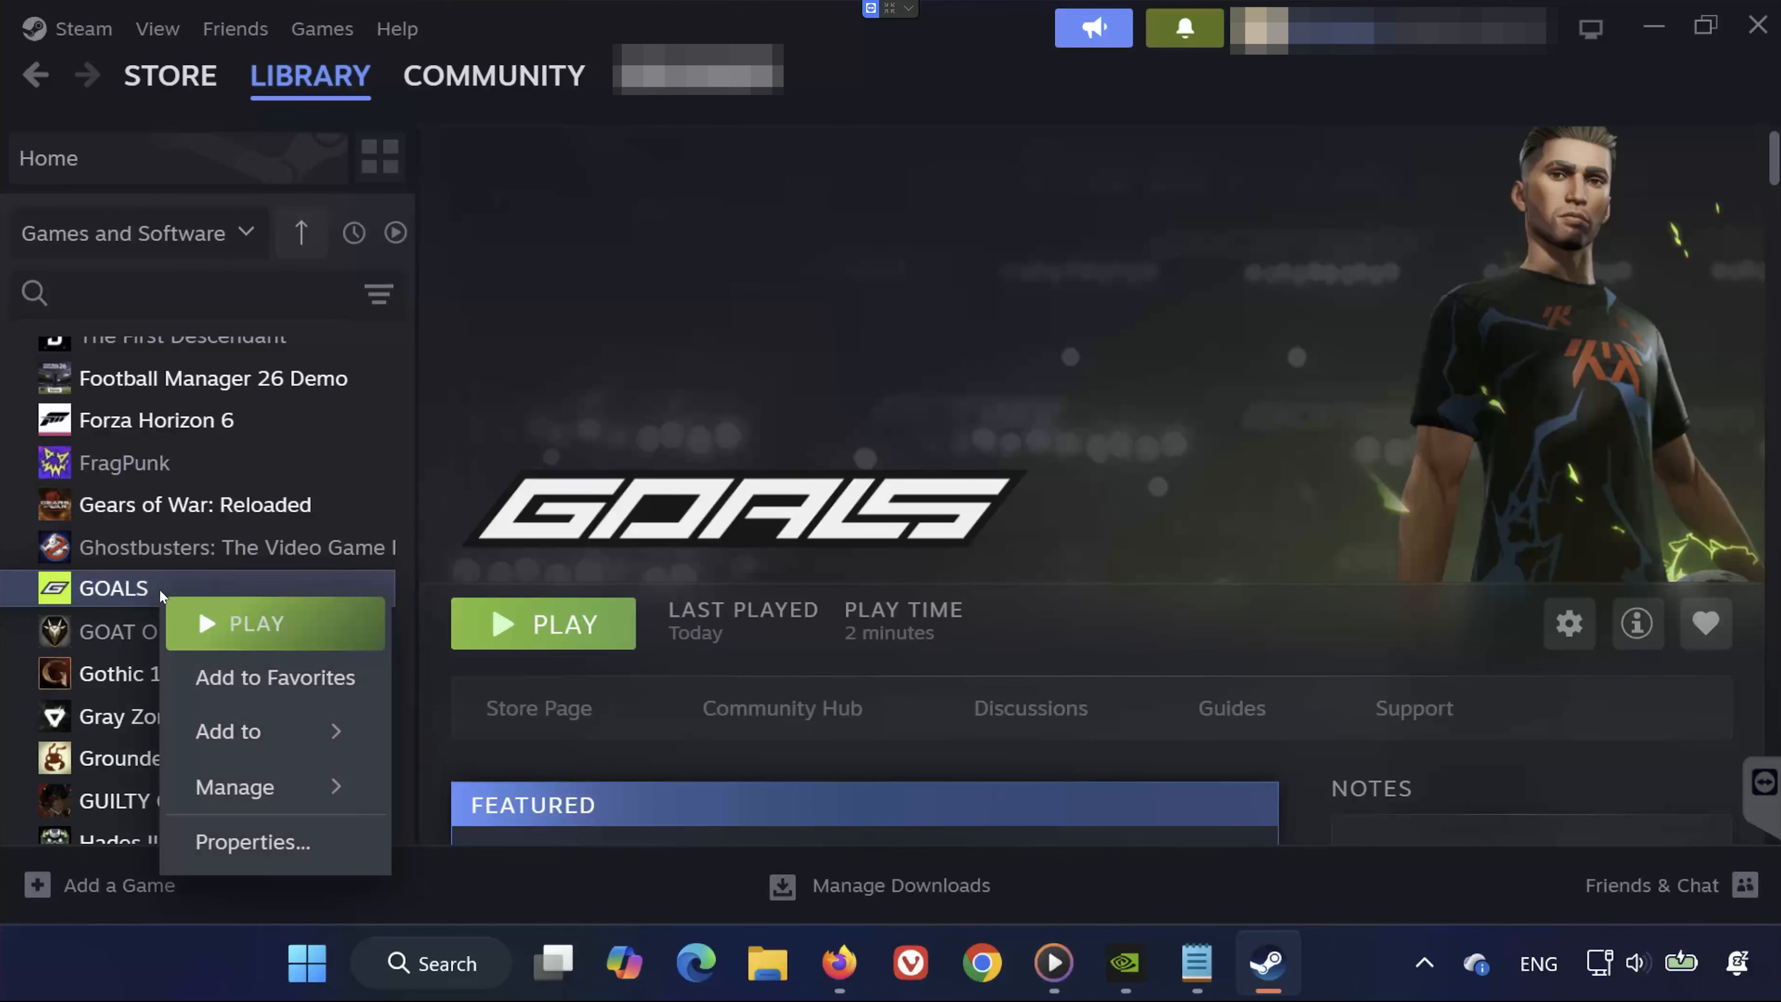
click(203, 844)
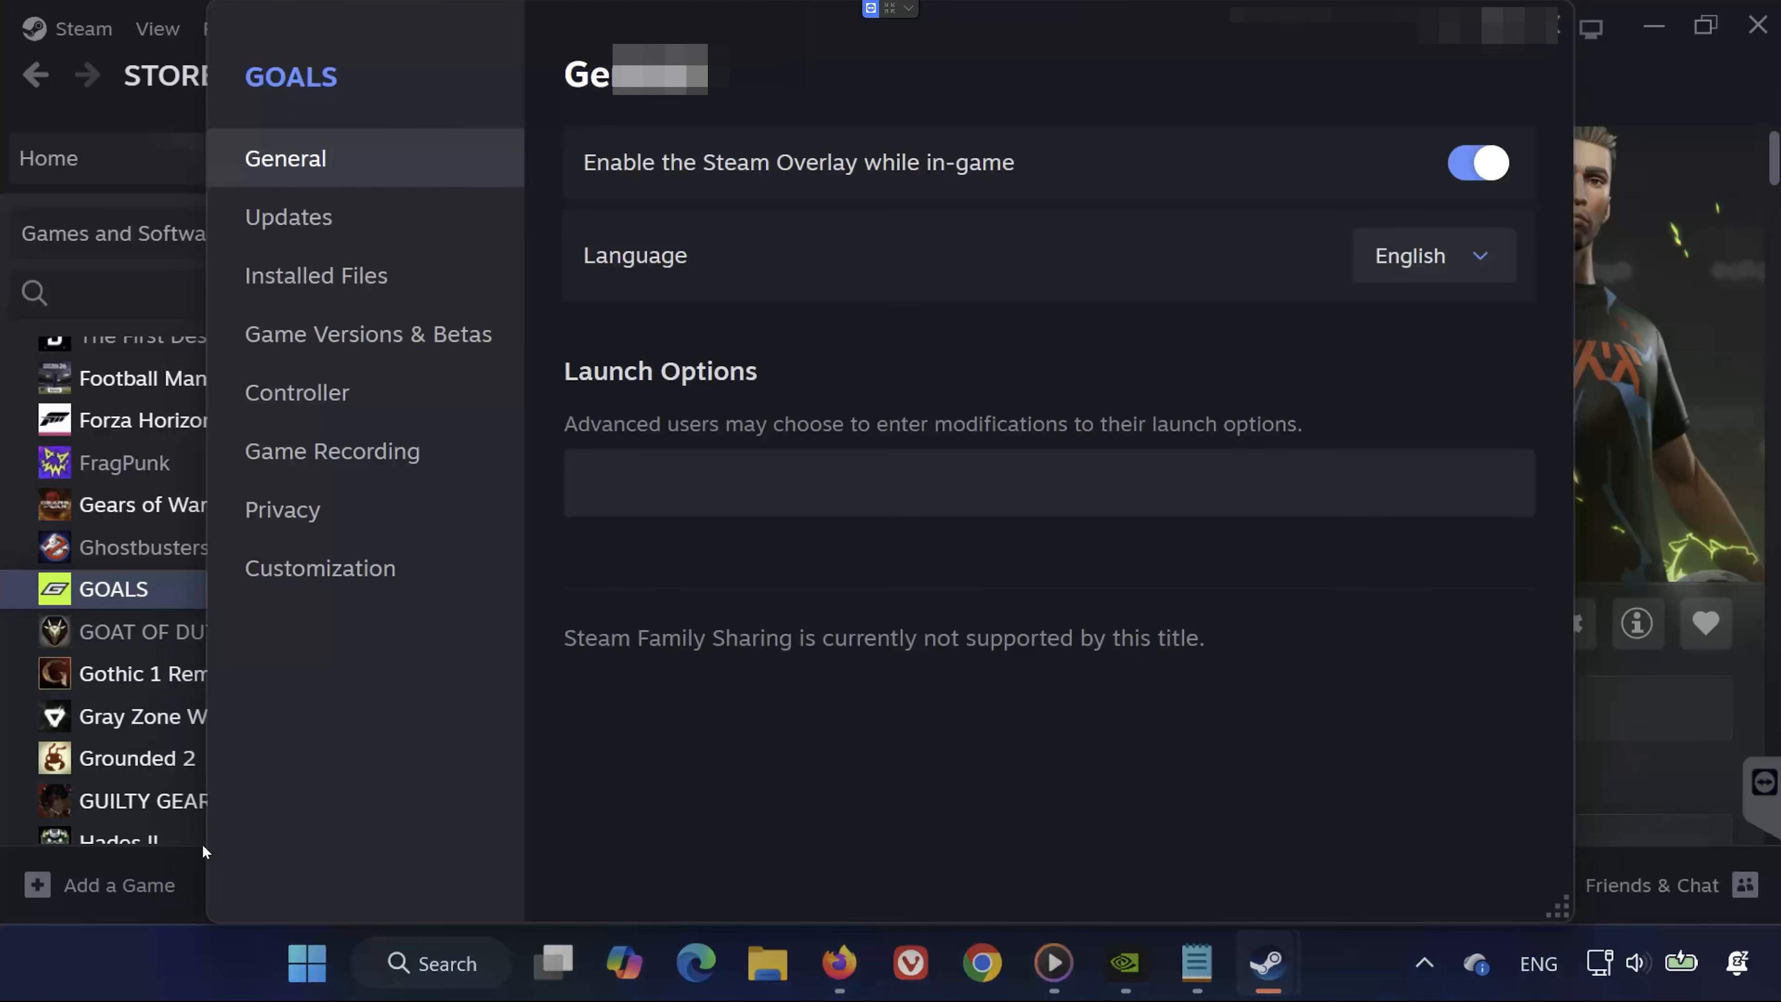
click(377, 279)
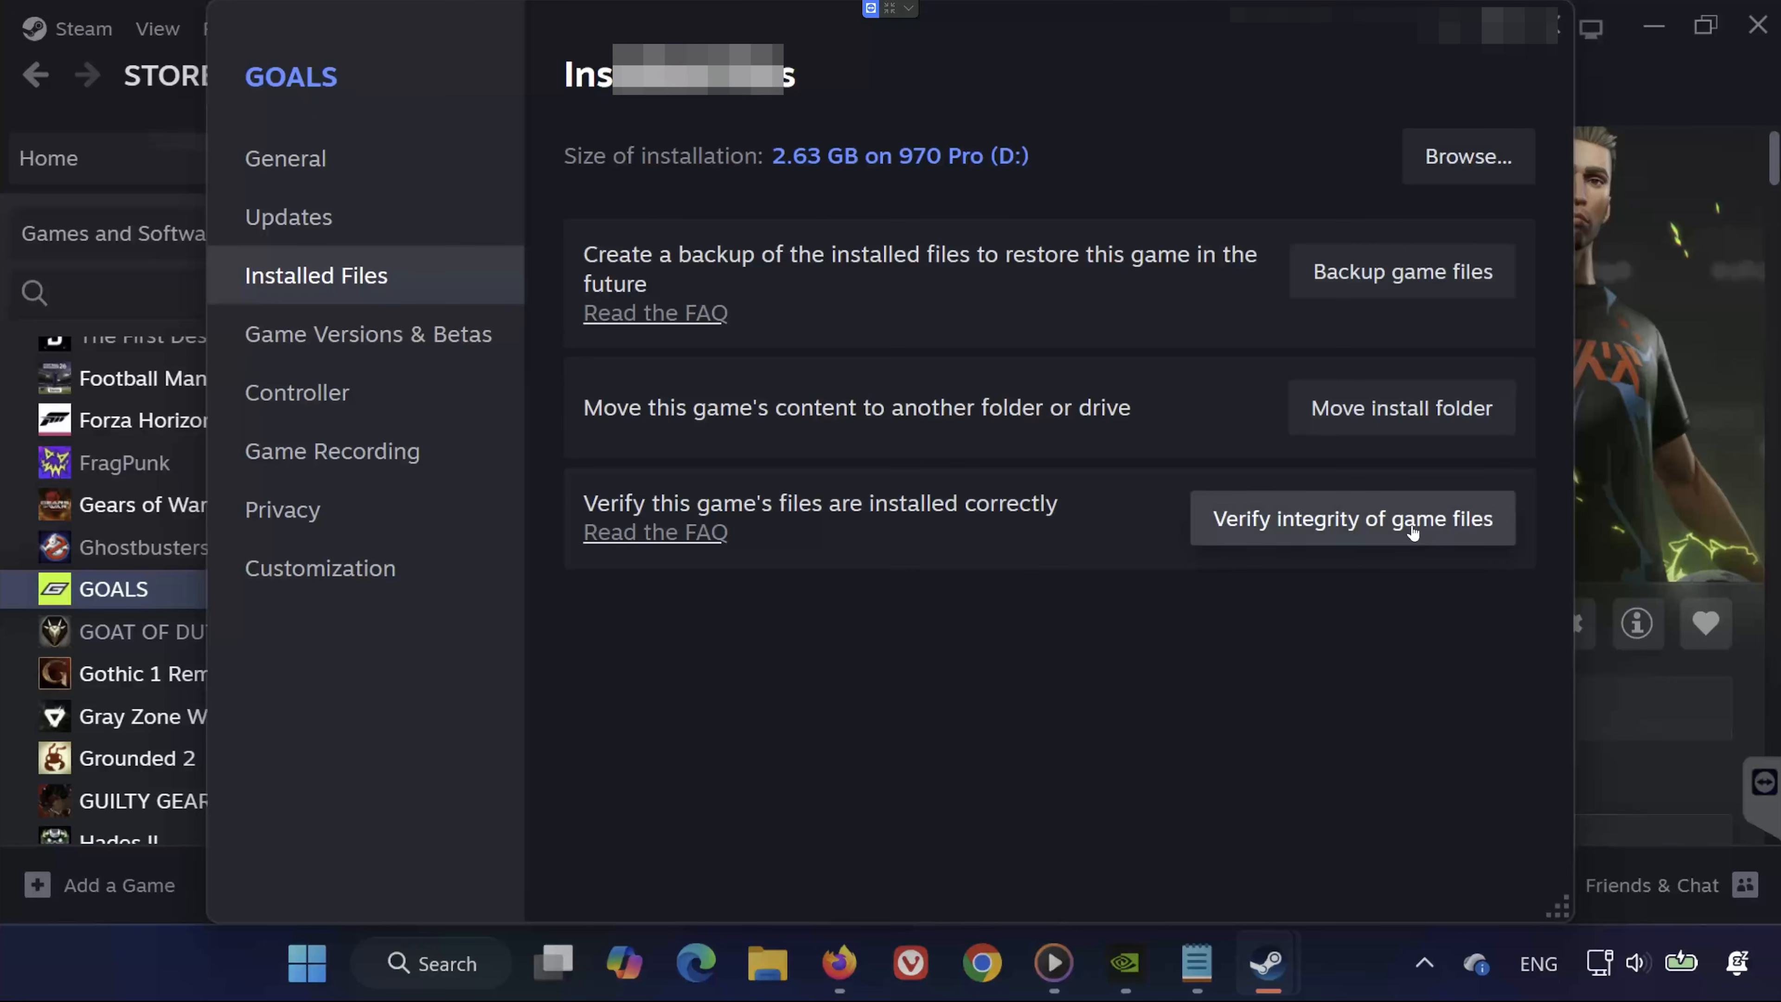
click(1464, 514)
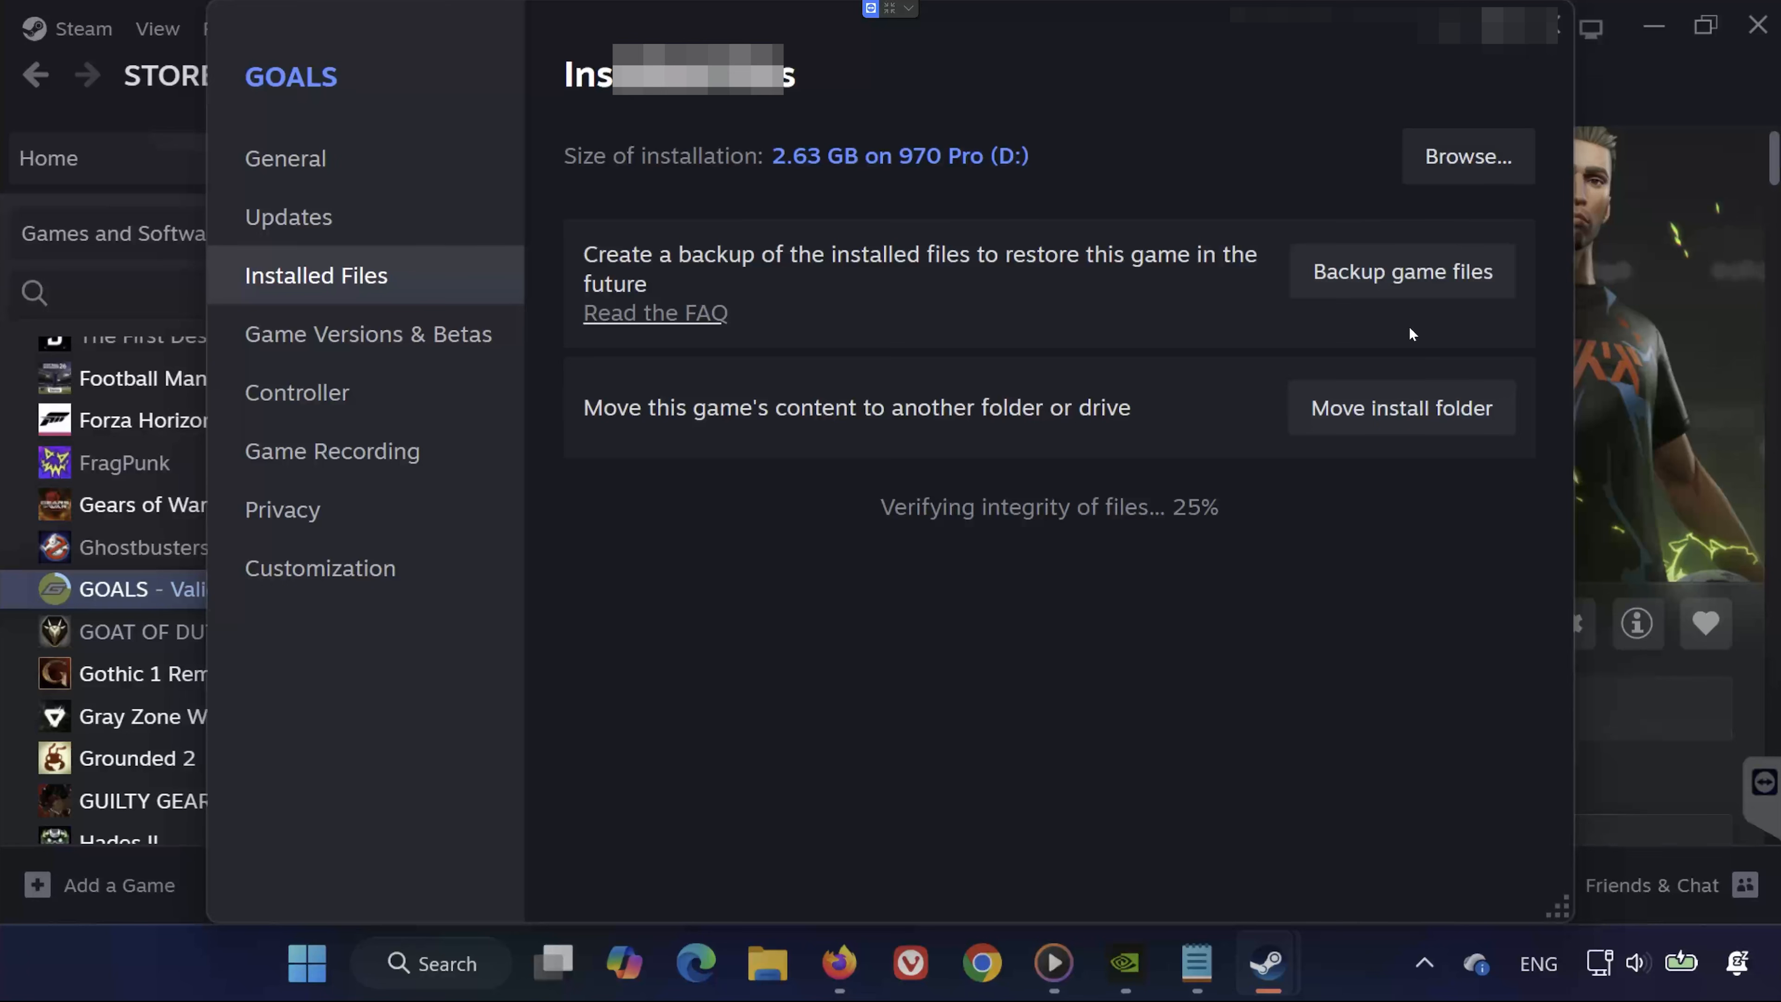
click(1559, 34)
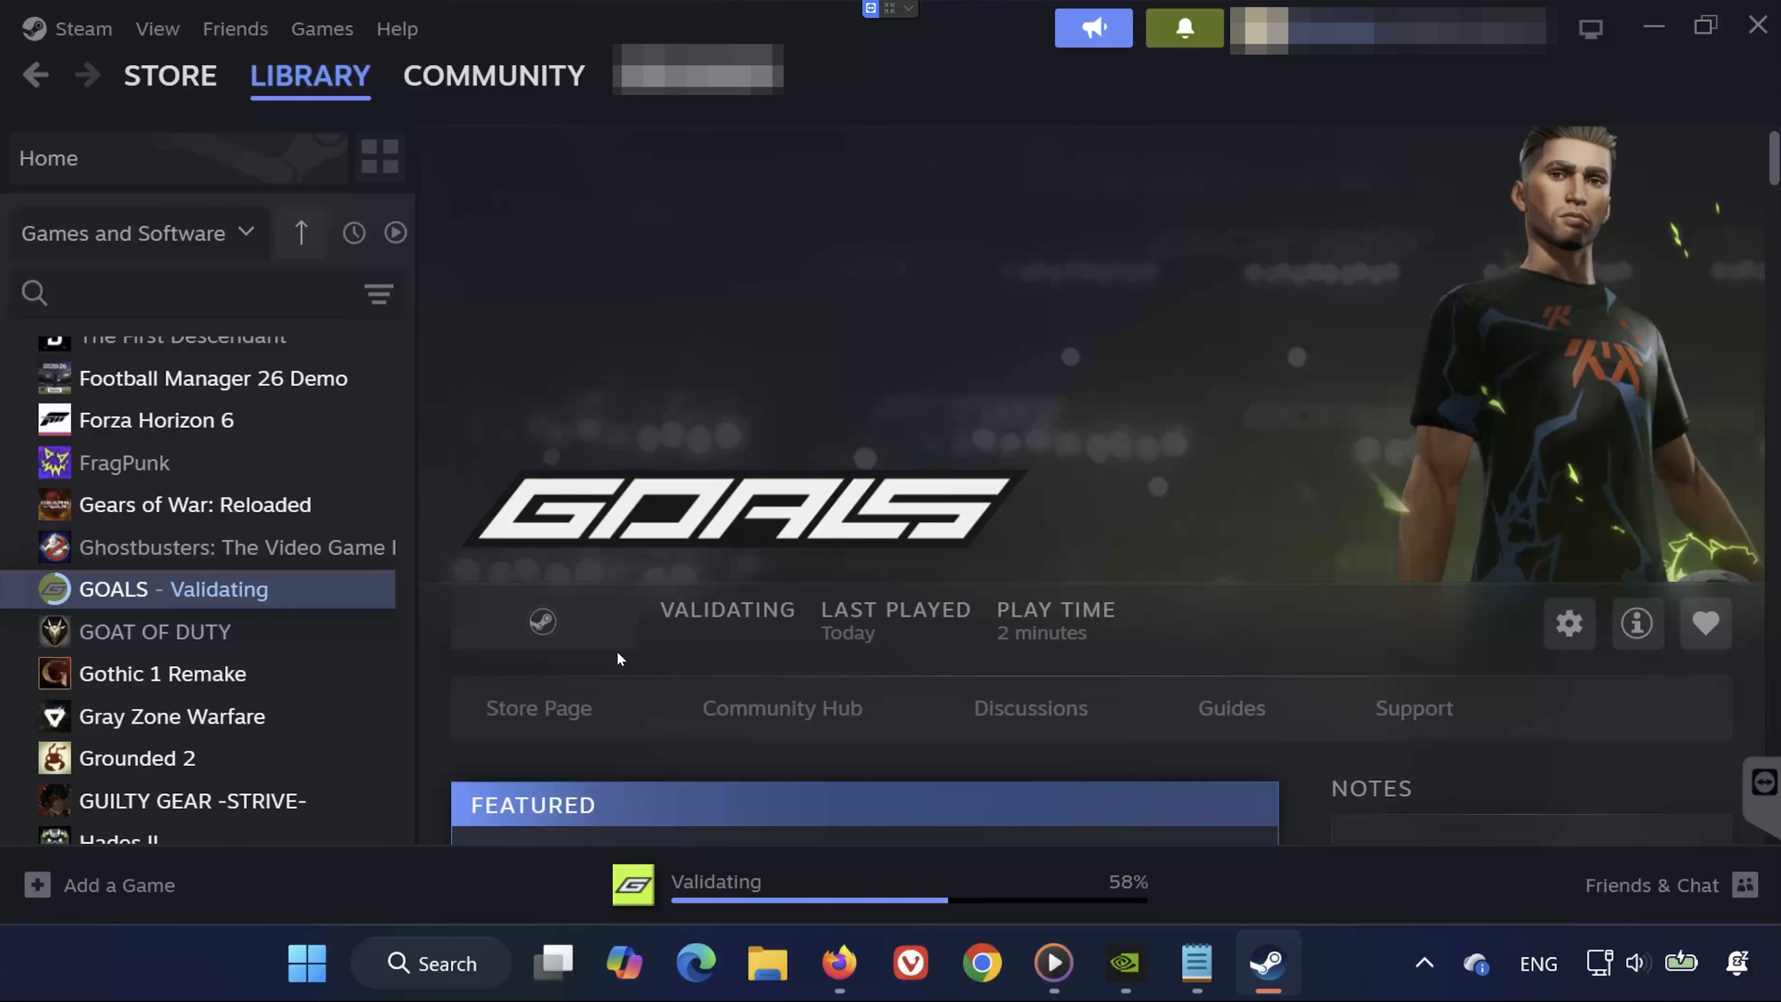
Open the GOALS installation folder from the game's installed files properties
right_click(288, 588)
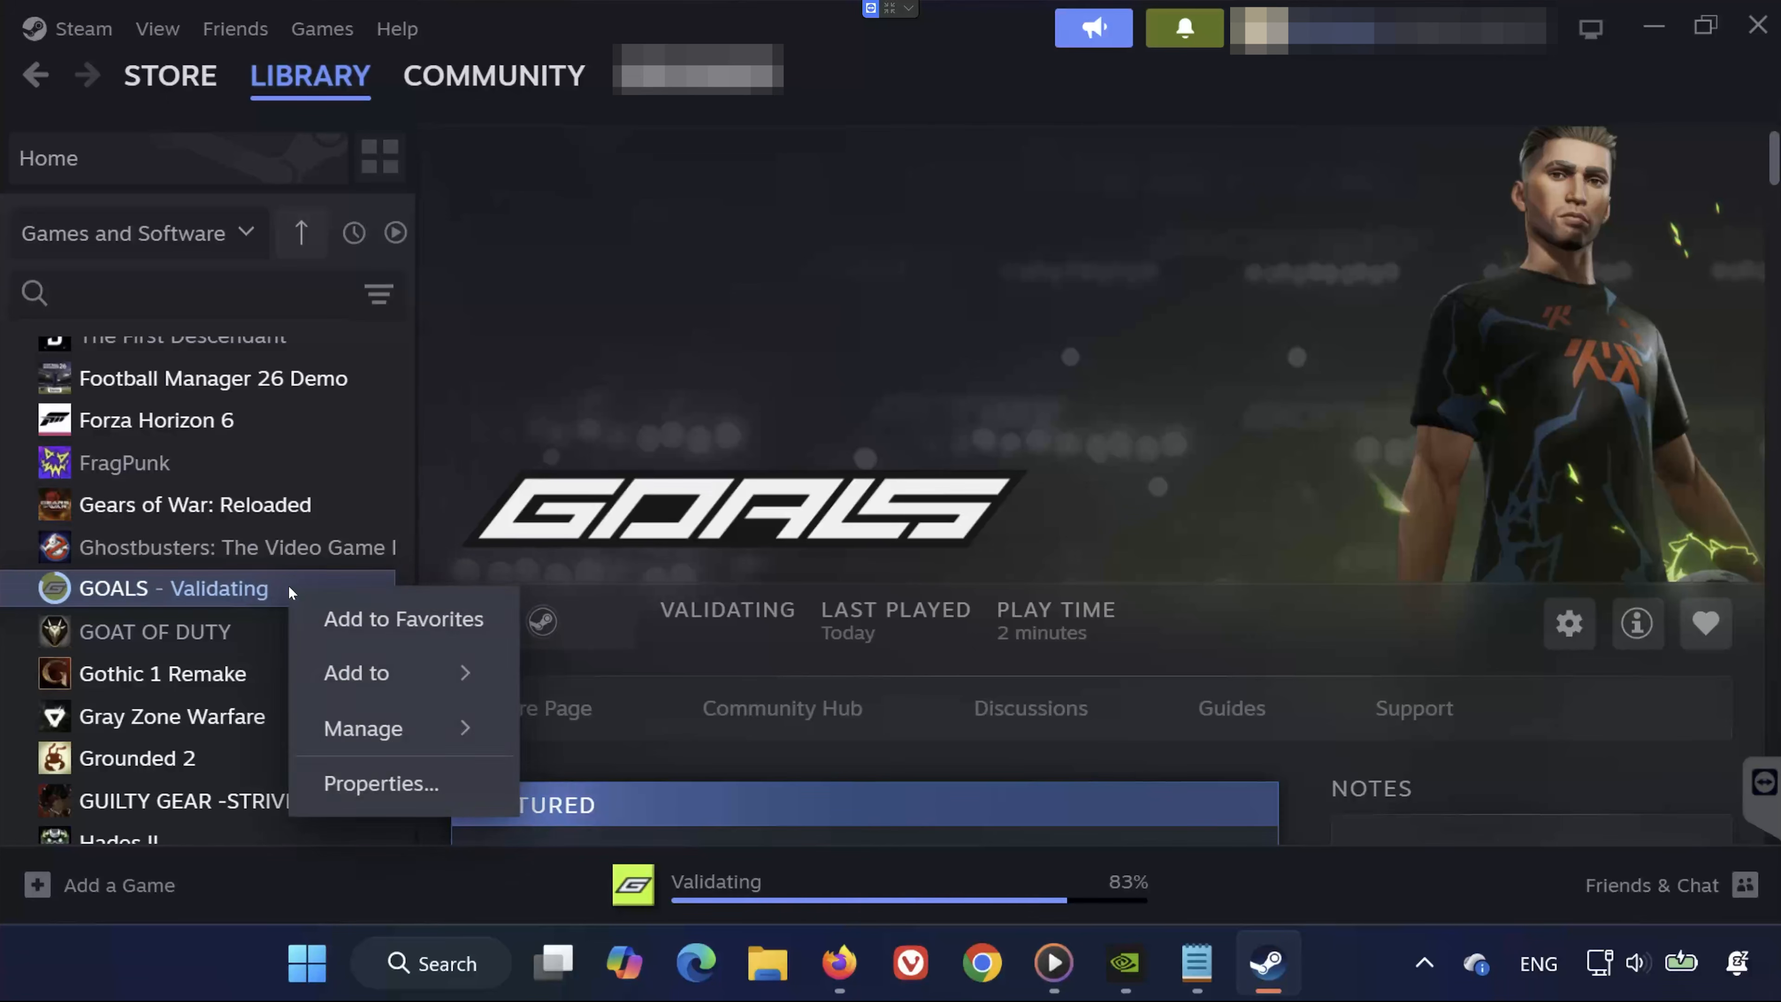
click(353, 779)
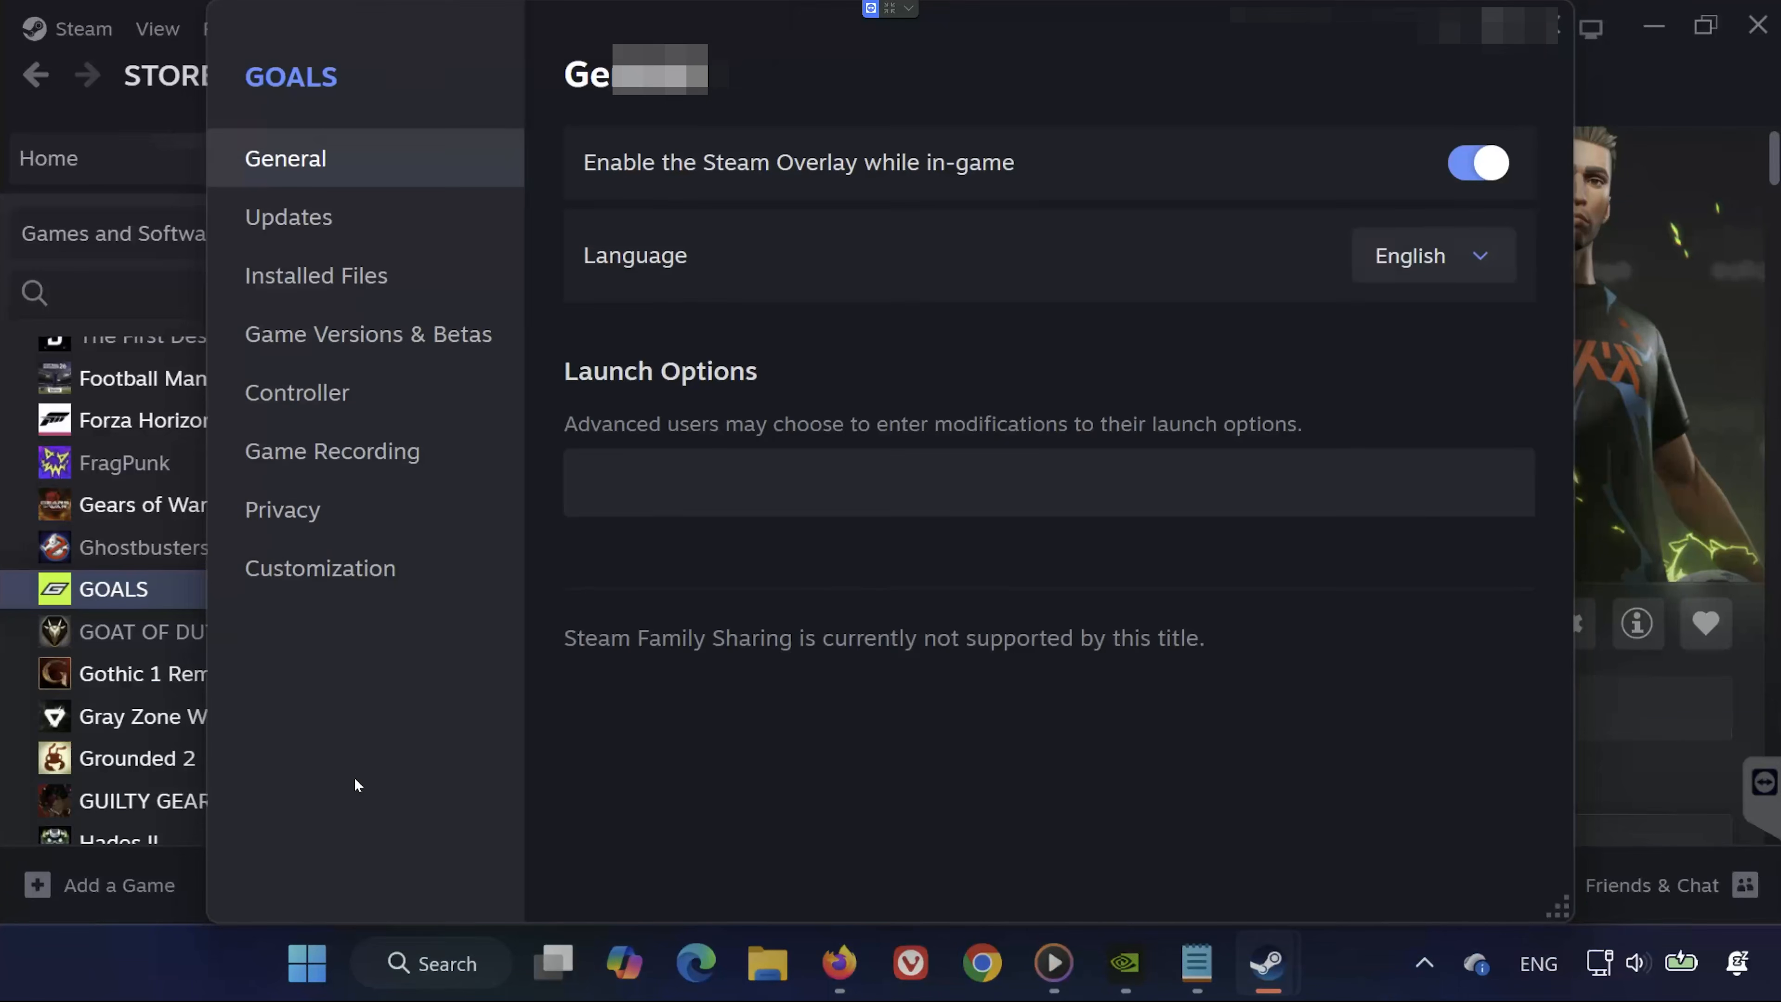
click(411, 293)
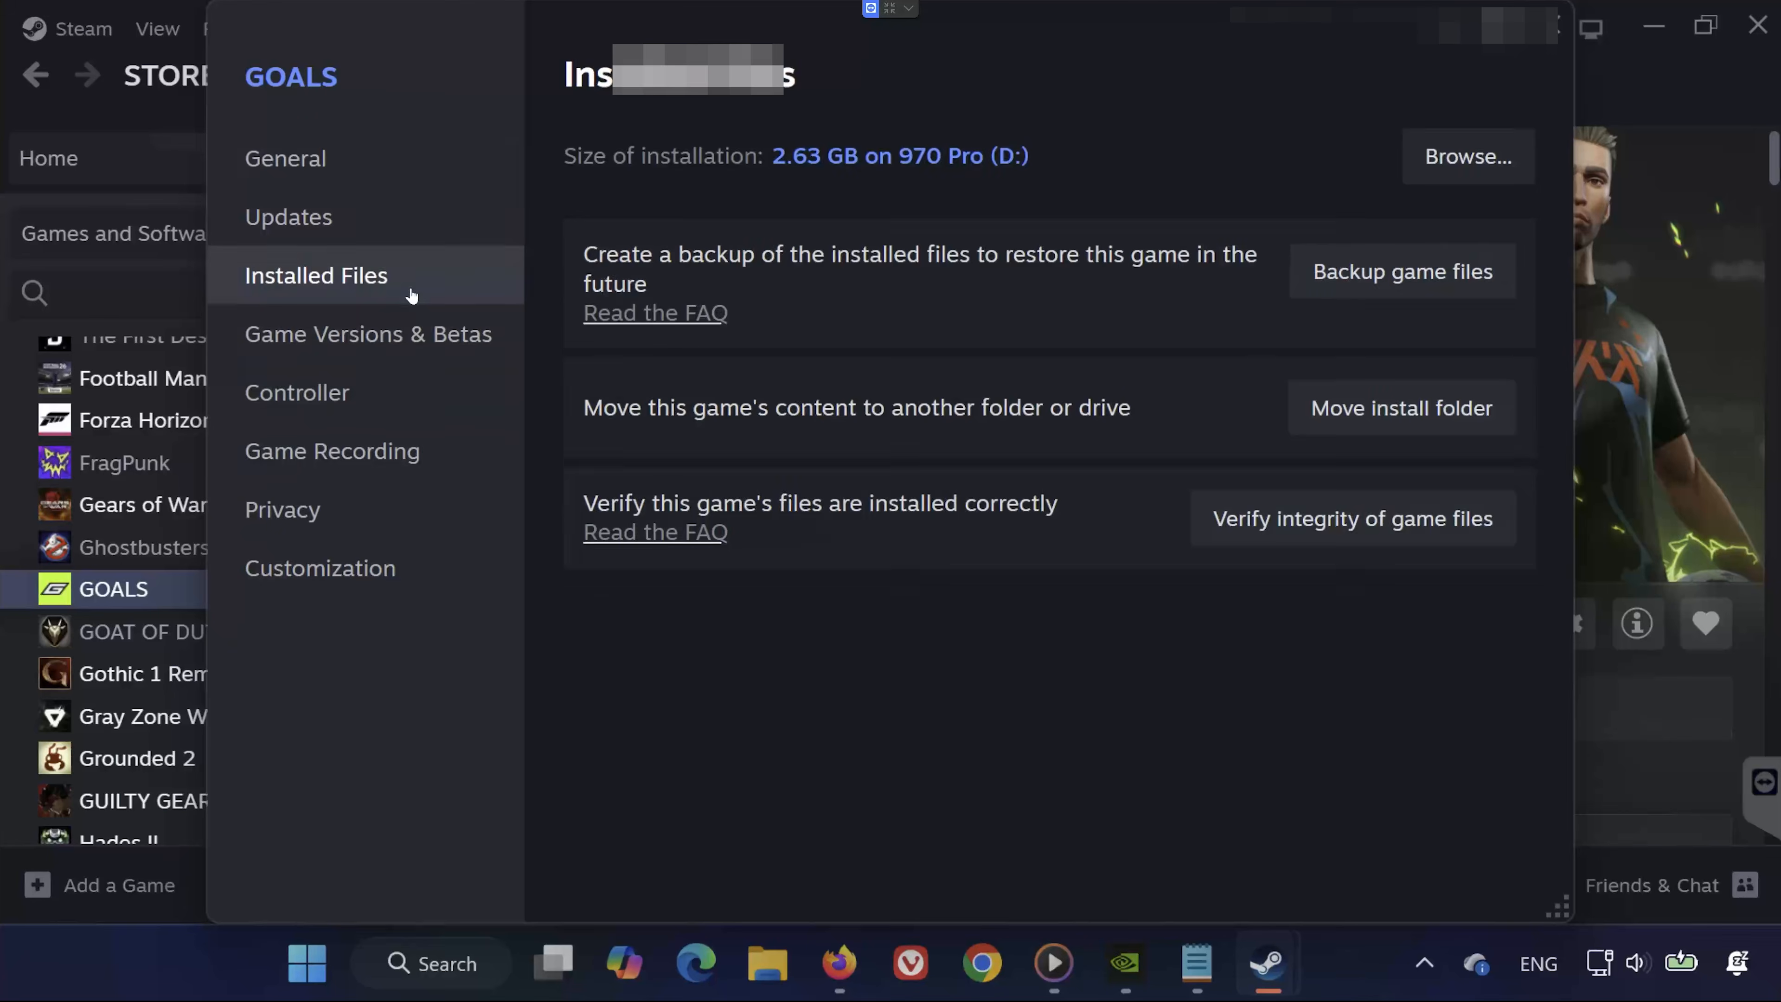
click(1467, 158)
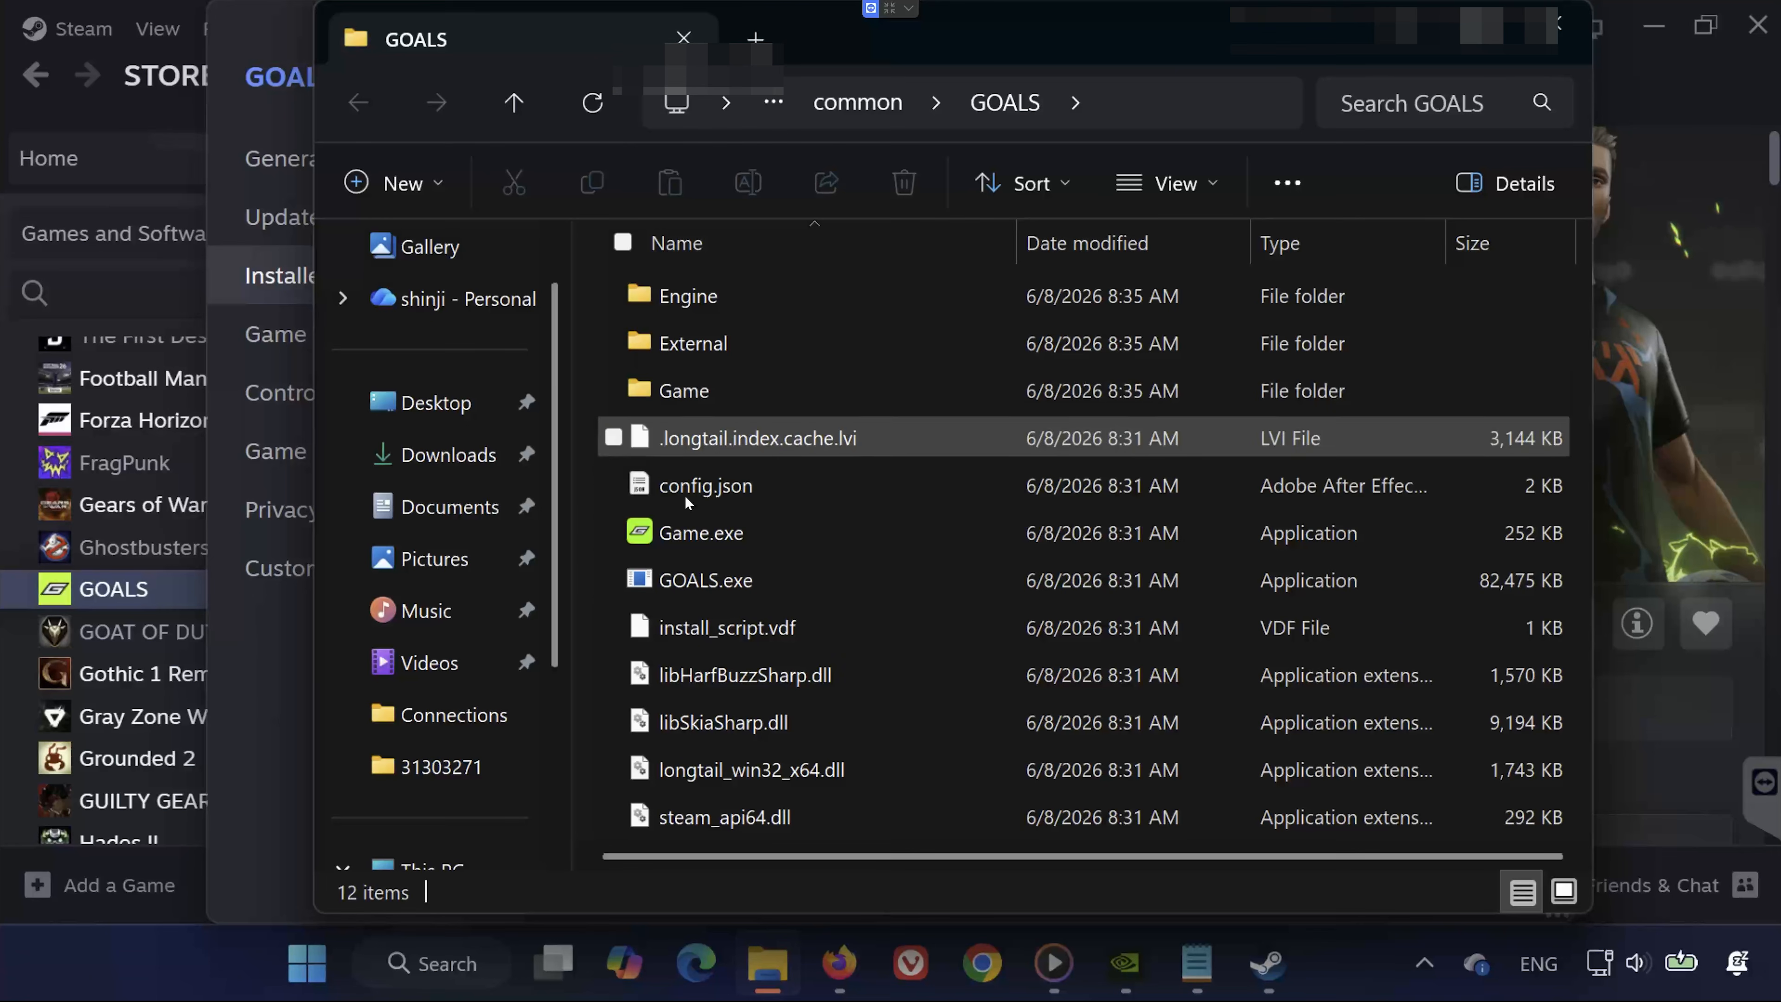
Set GOALS.exe to run as an administrator with fullscreen optimizations disabled, apply the compatibility settings, and close the open windows
right_click(762, 573)
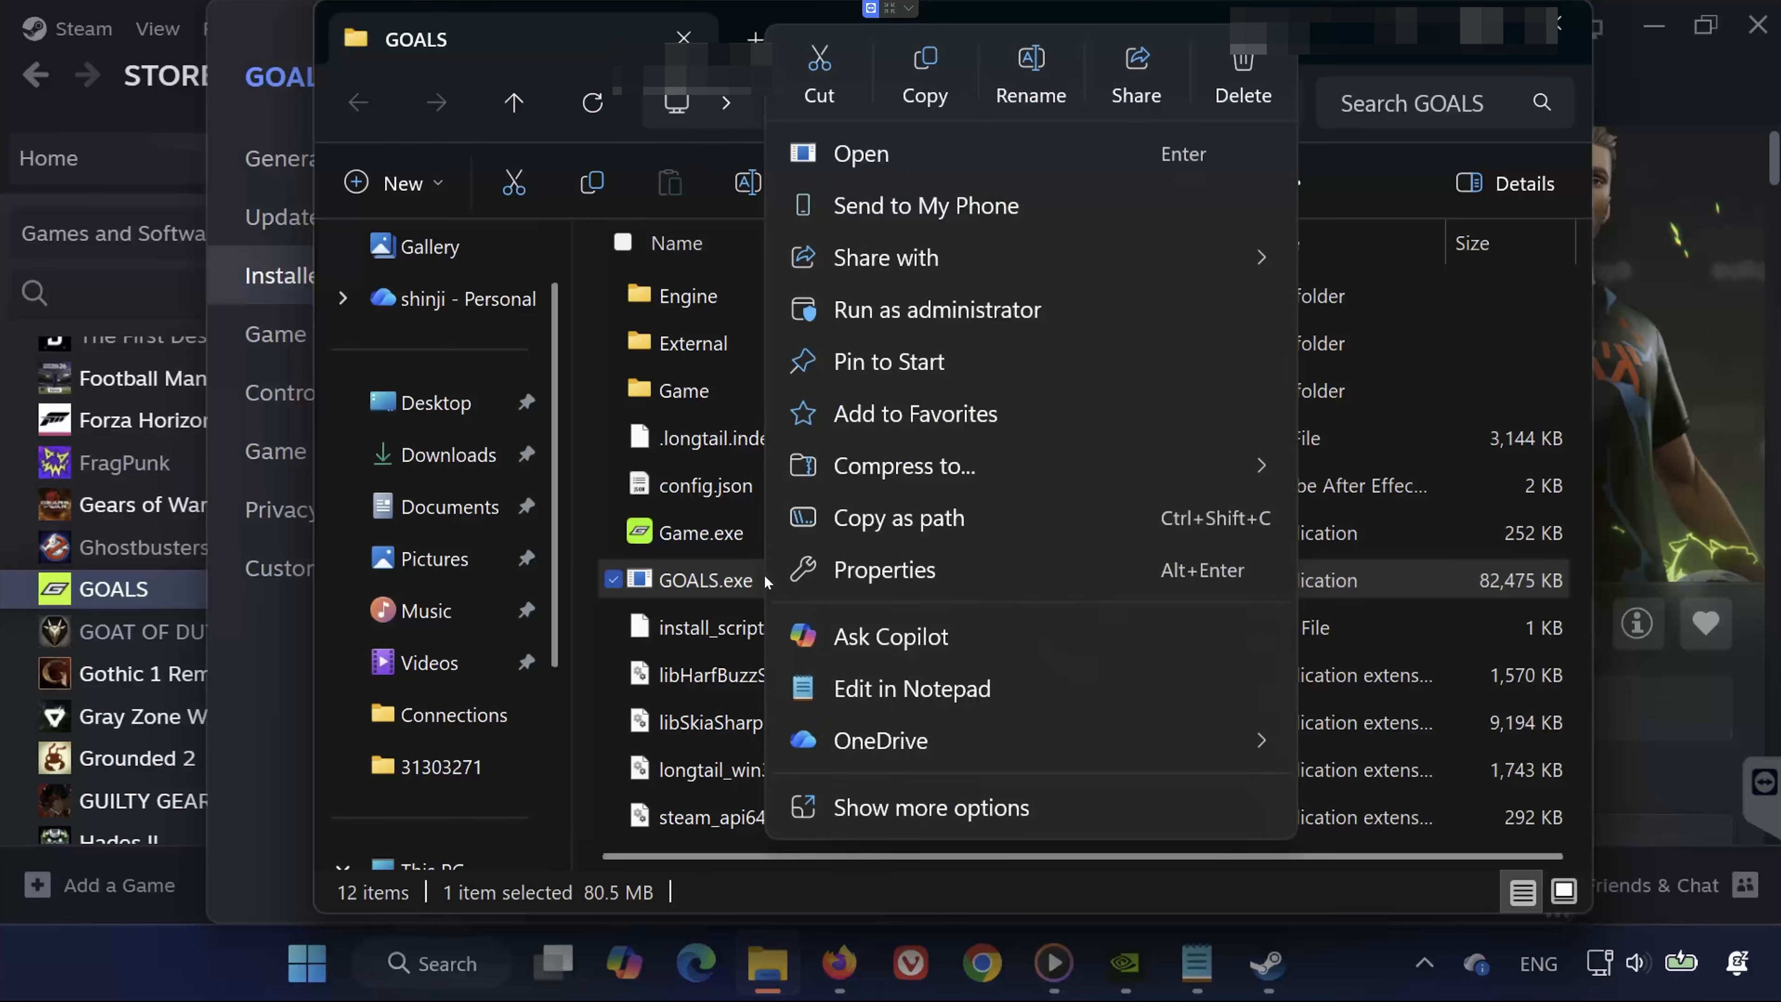
click(851, 571)
click(1125, 113)
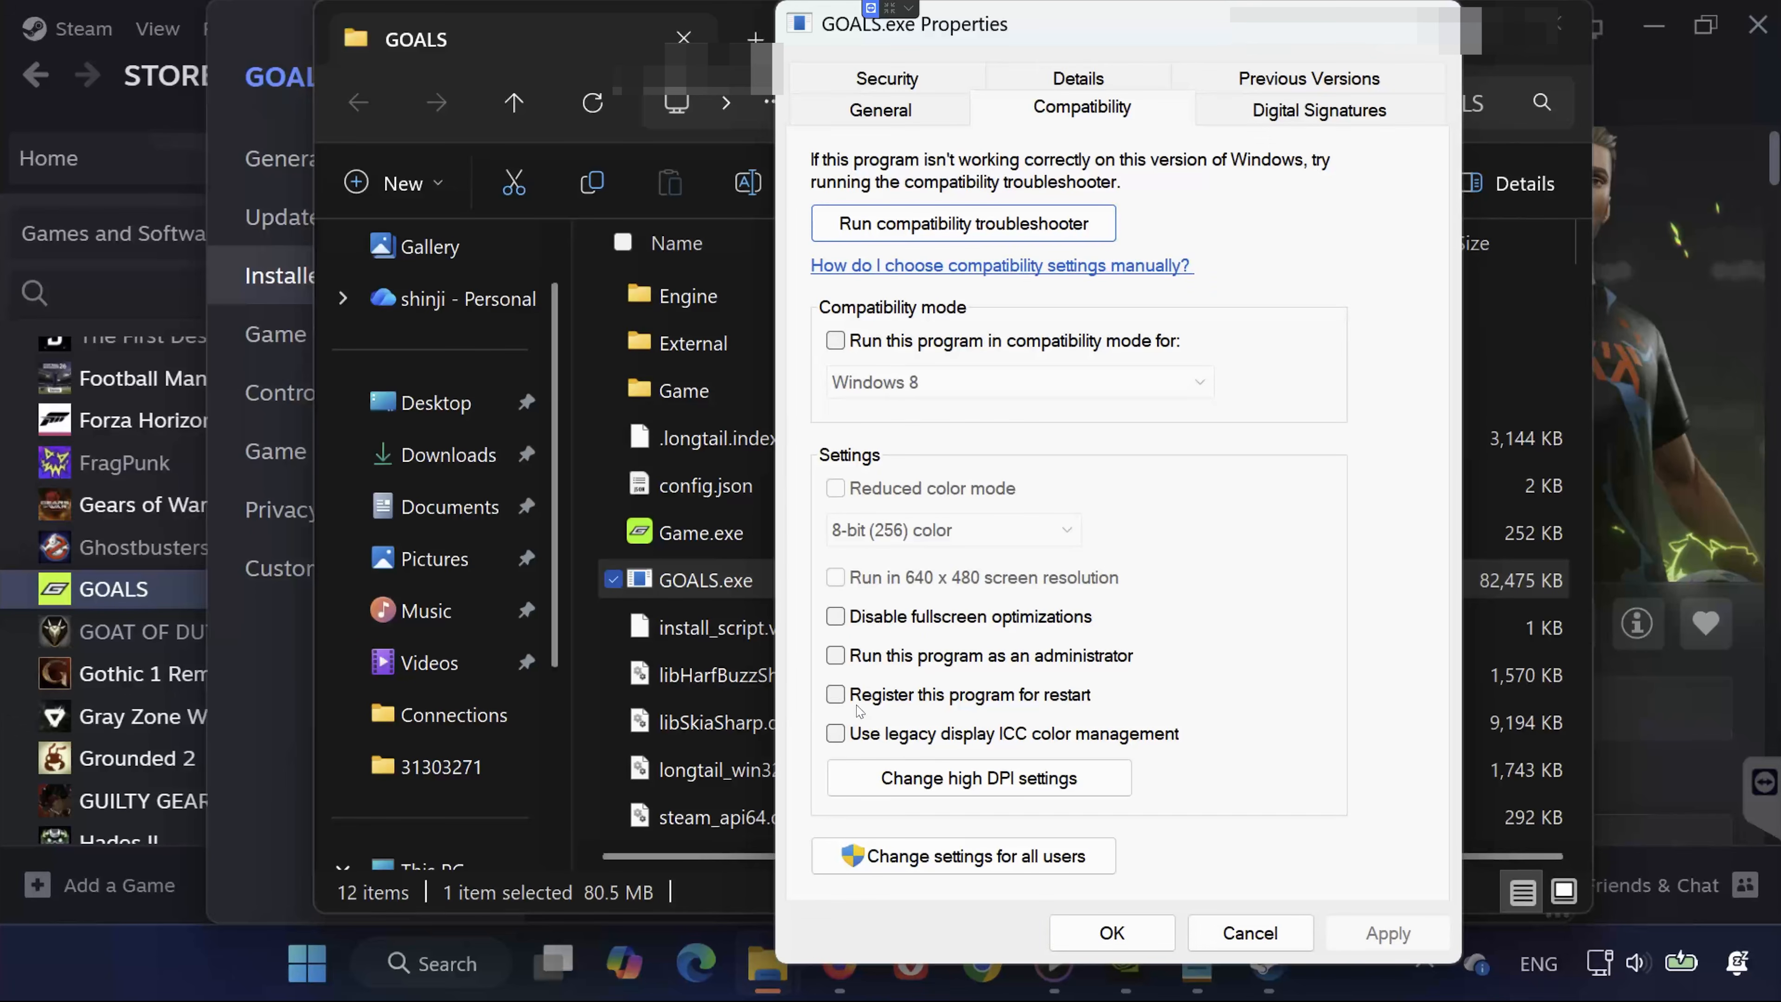
click(899, 660)
click(836, 619)
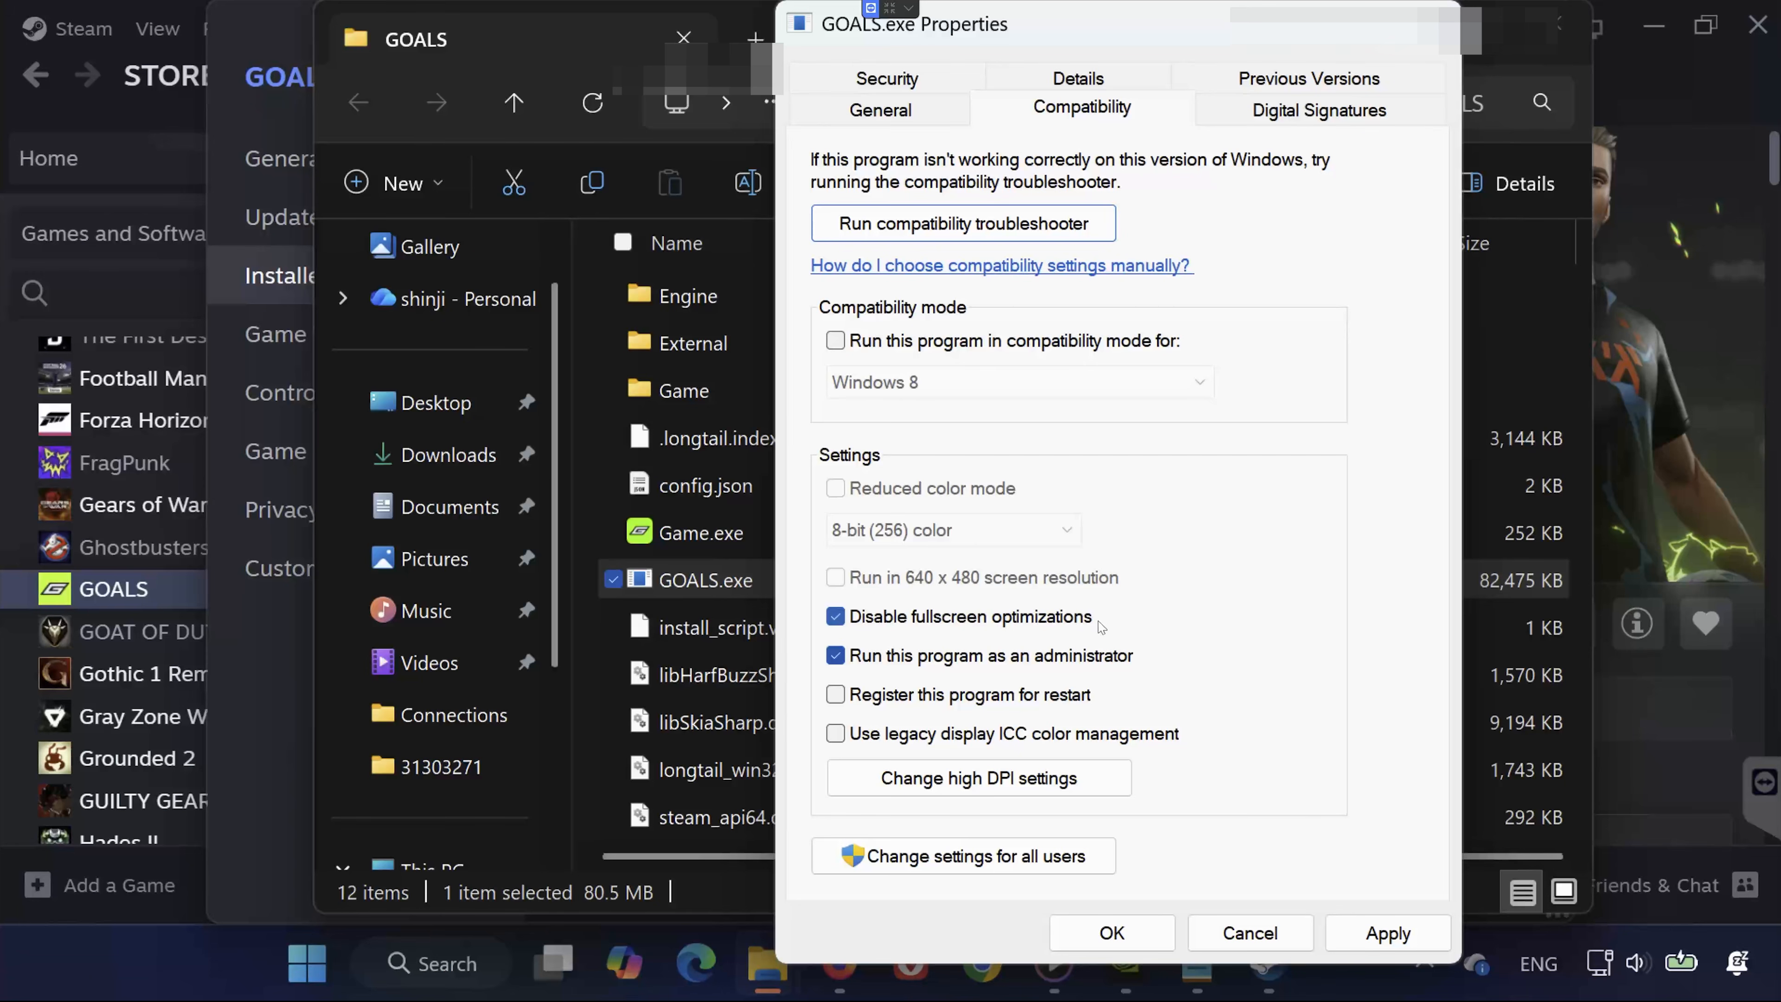
click(1388, 933)
click(1146, 934)
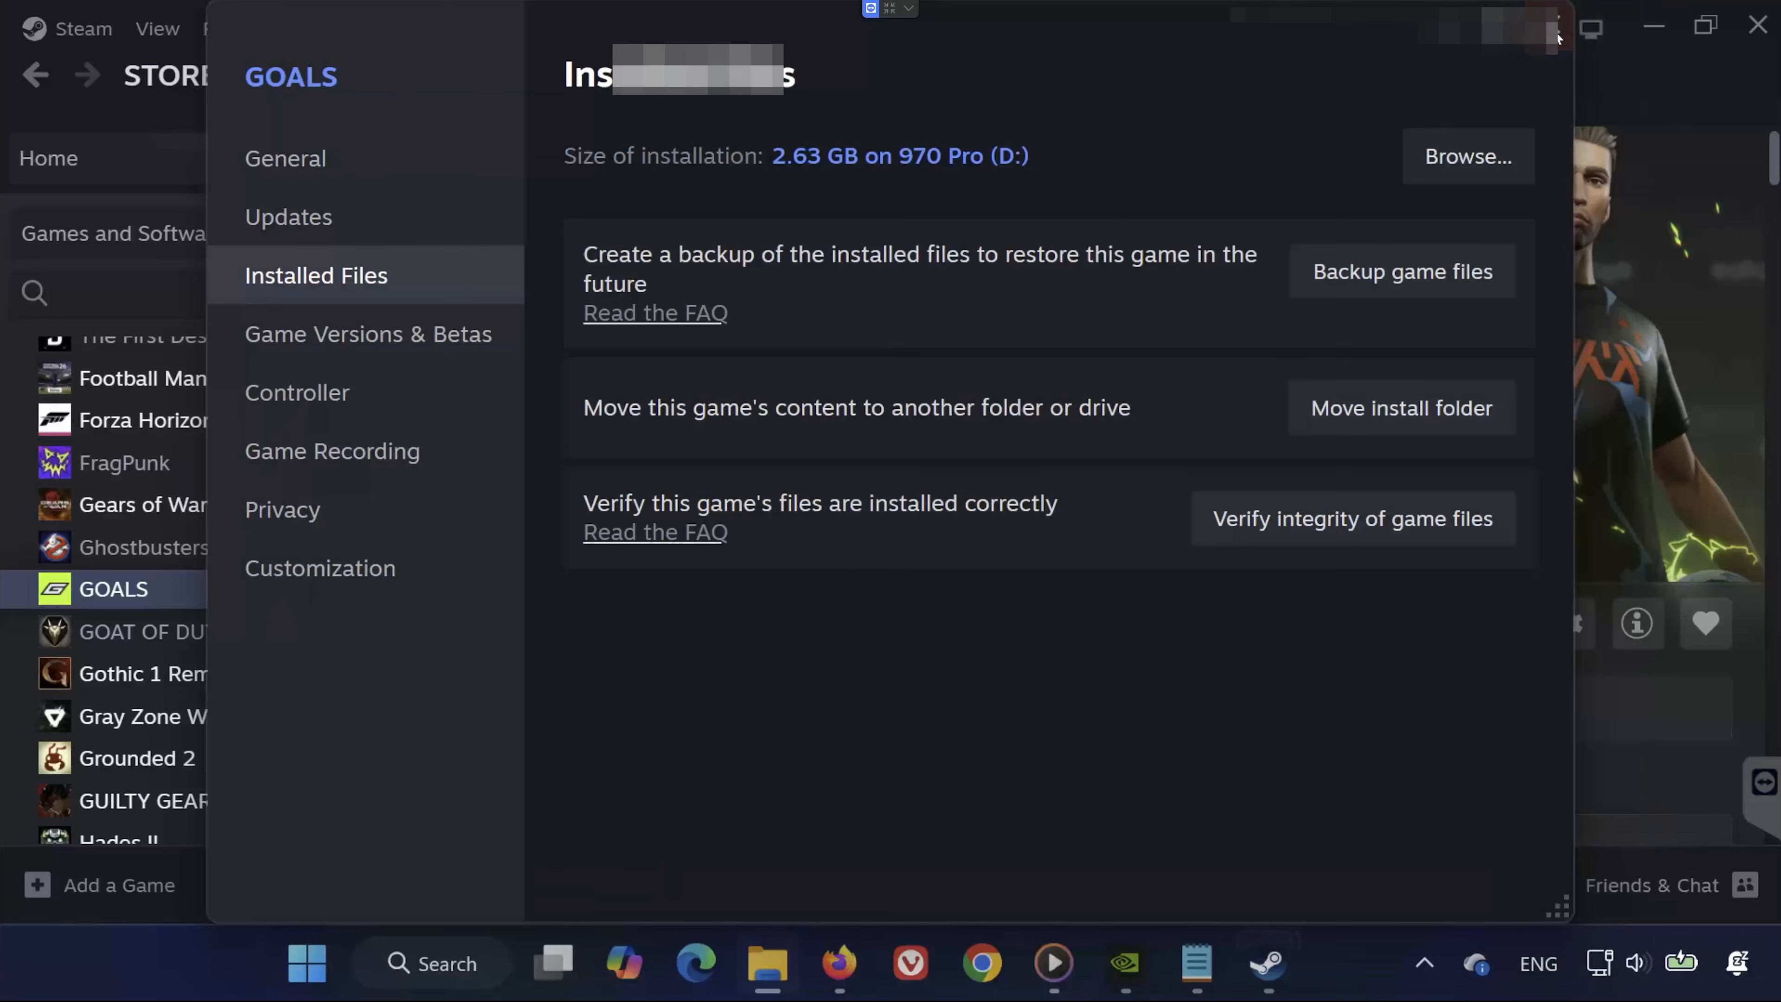
click(1557, 31)
click(1555, 28)
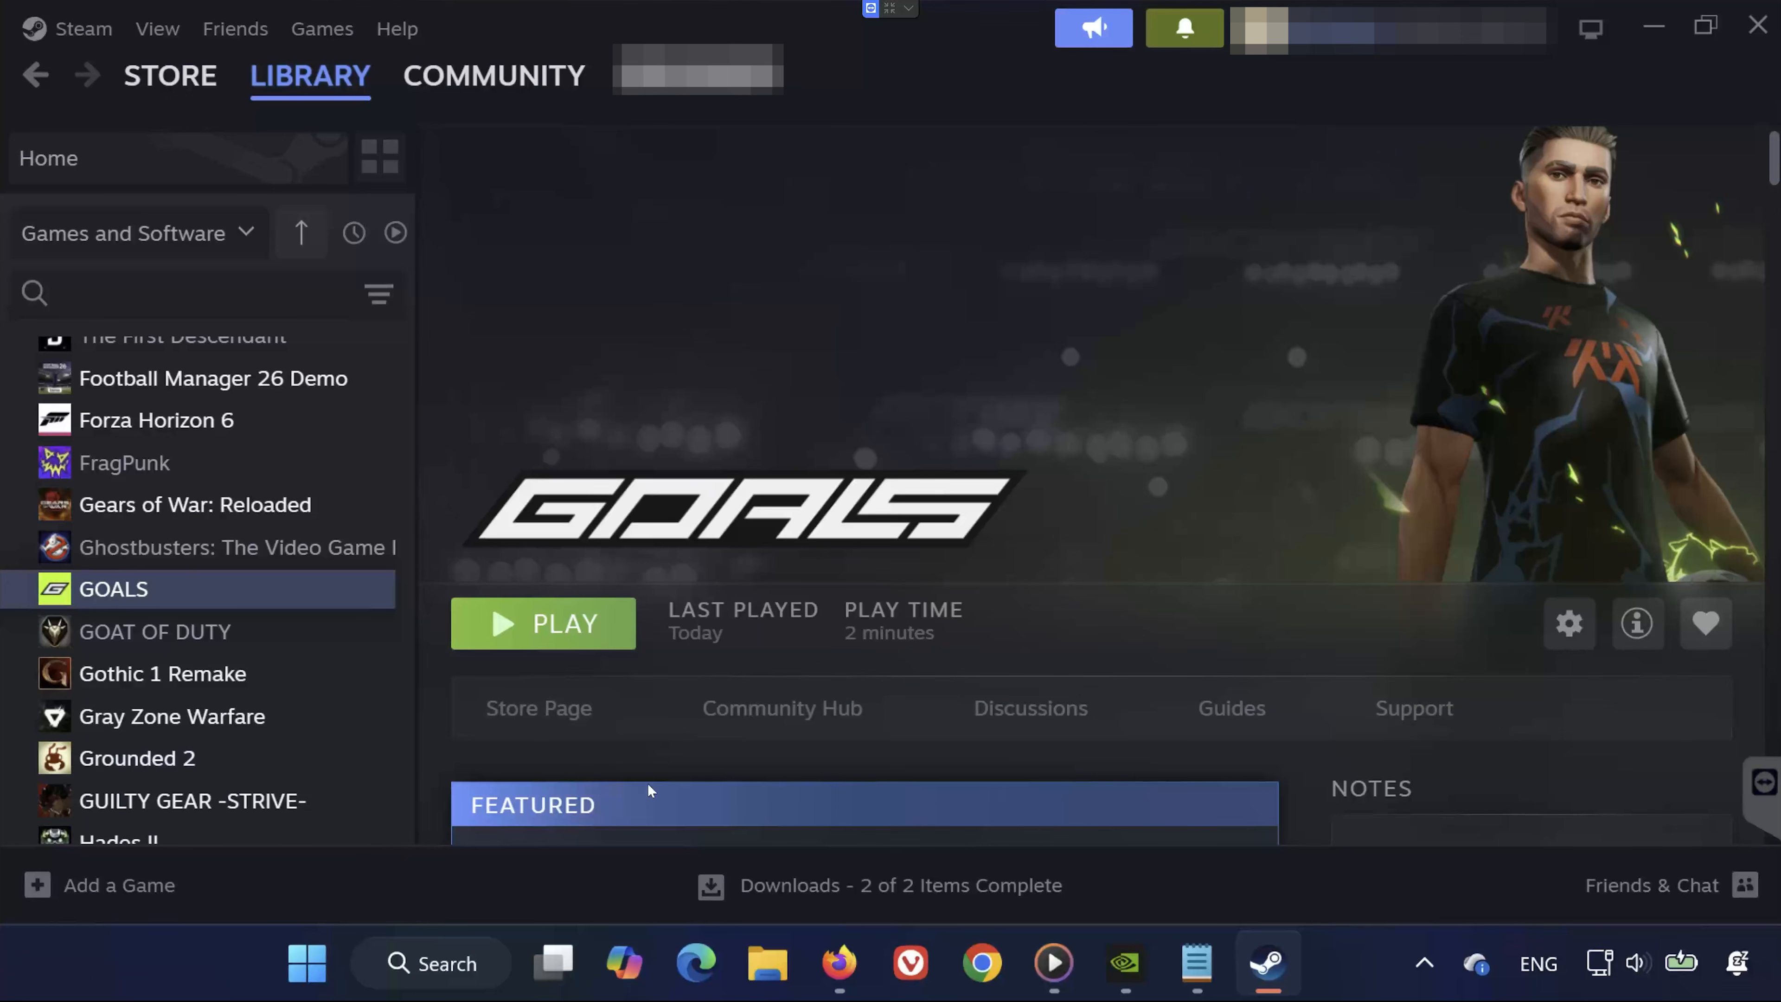
Open Device Manager and expand the display adapters category
click(317, 953)
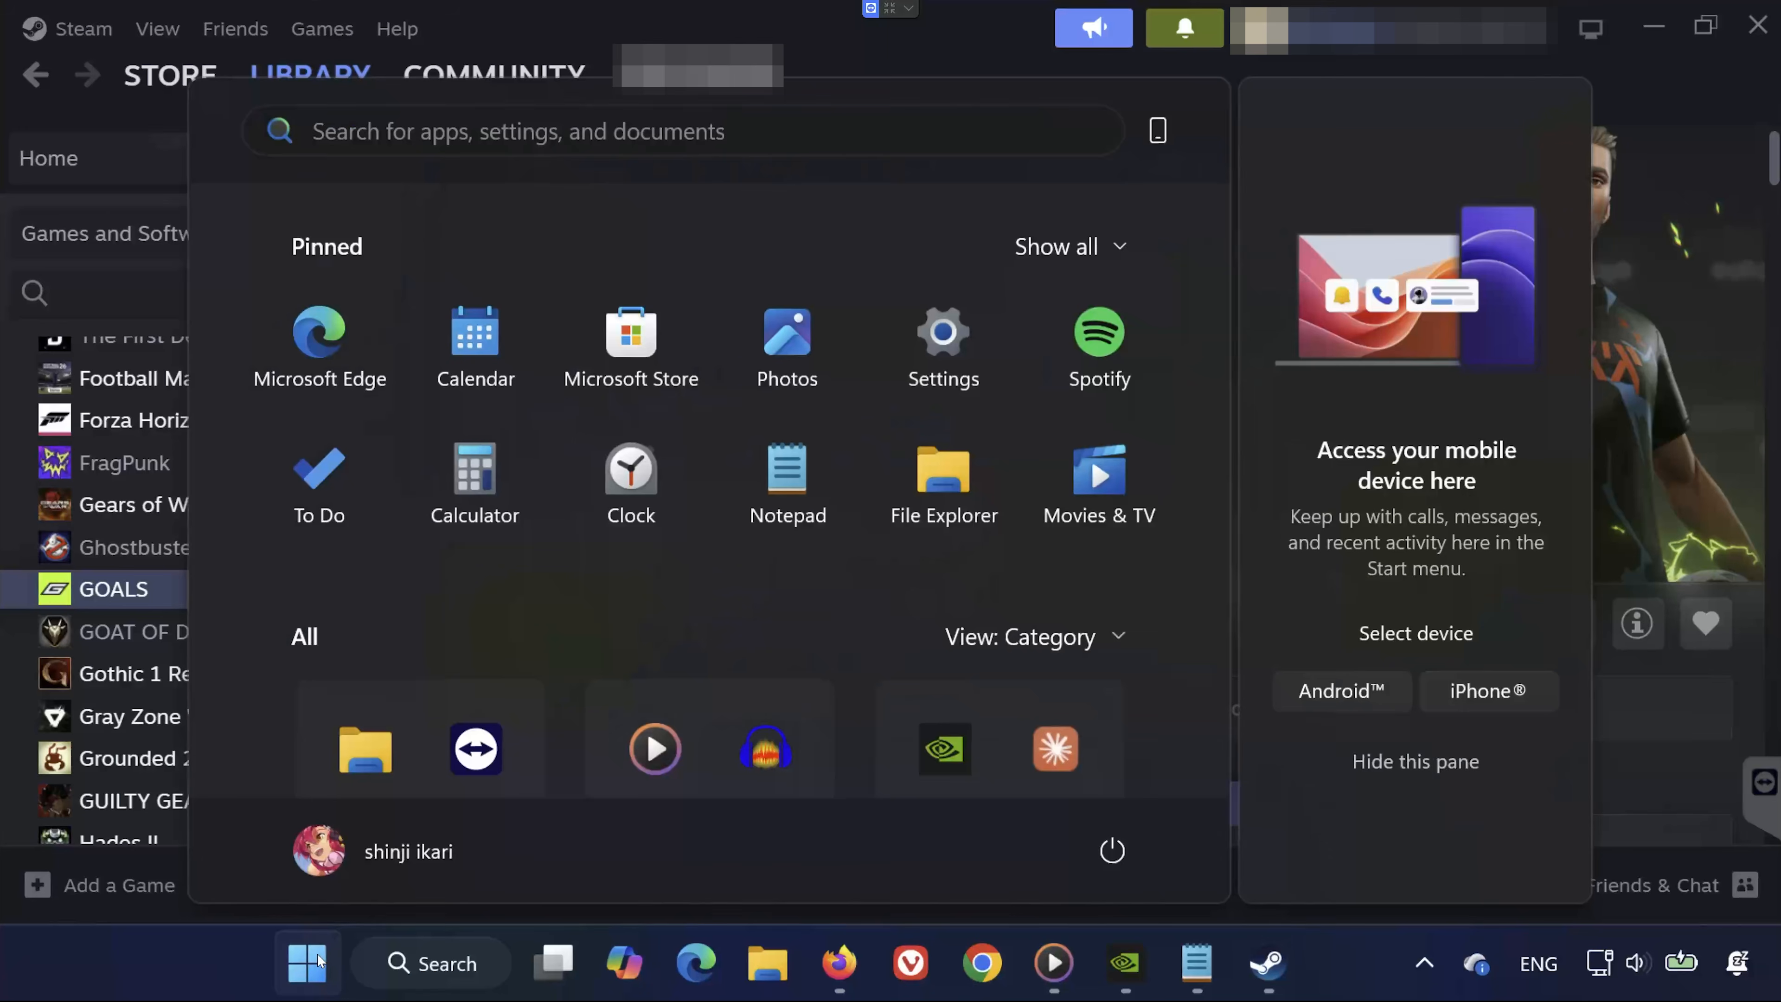
text(dev)
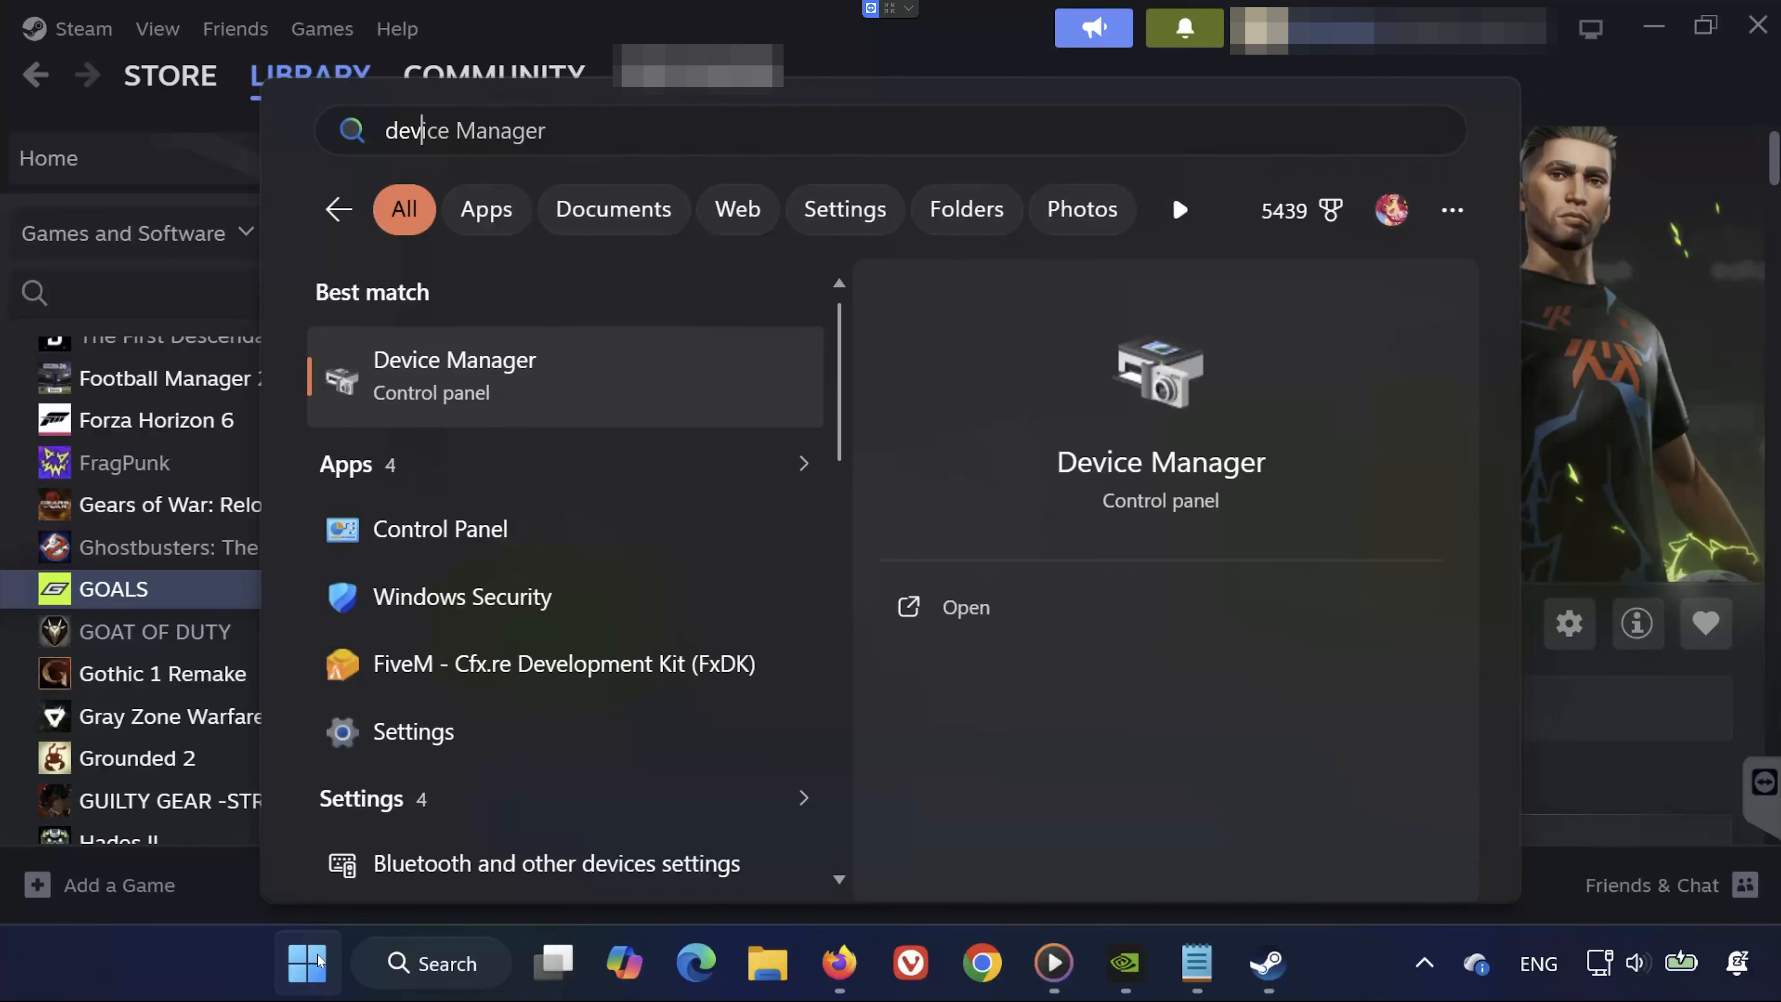
key(Return)
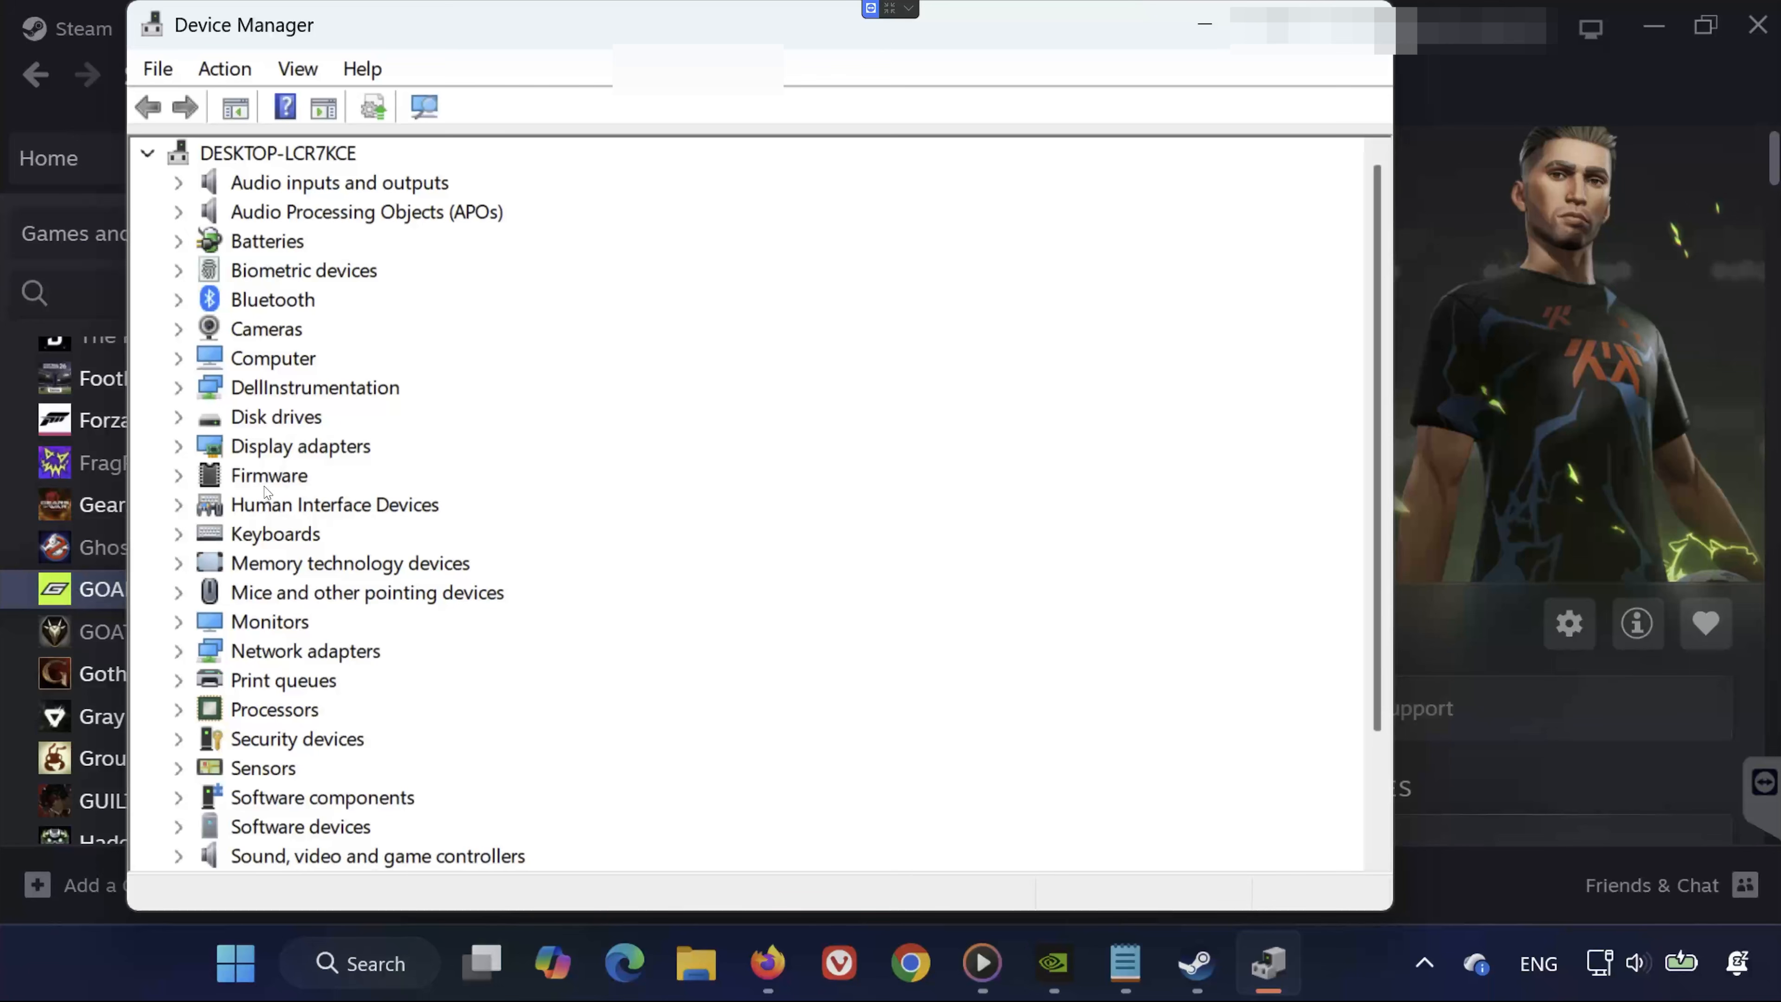
click(179, 447)
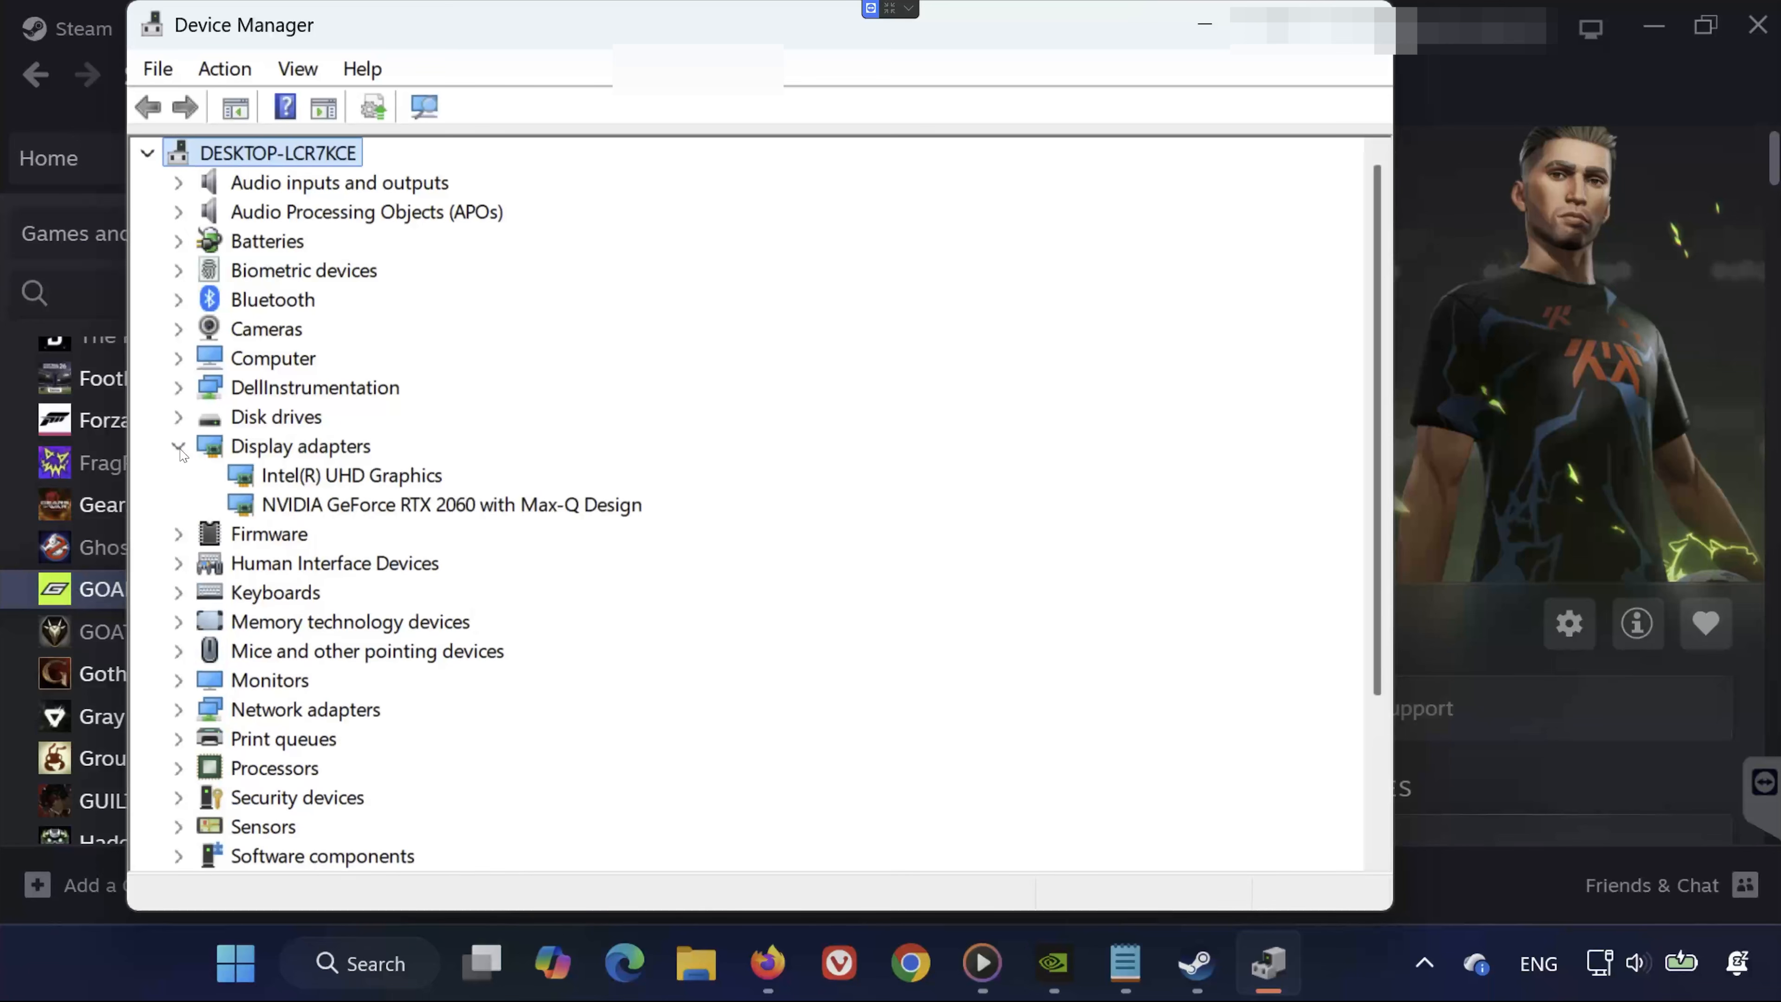
Search automatically for an updated driver for the NVIDIA GeForce RTX 2060 with Max-Q Design, and close Device Manager
right_click(295, 512)
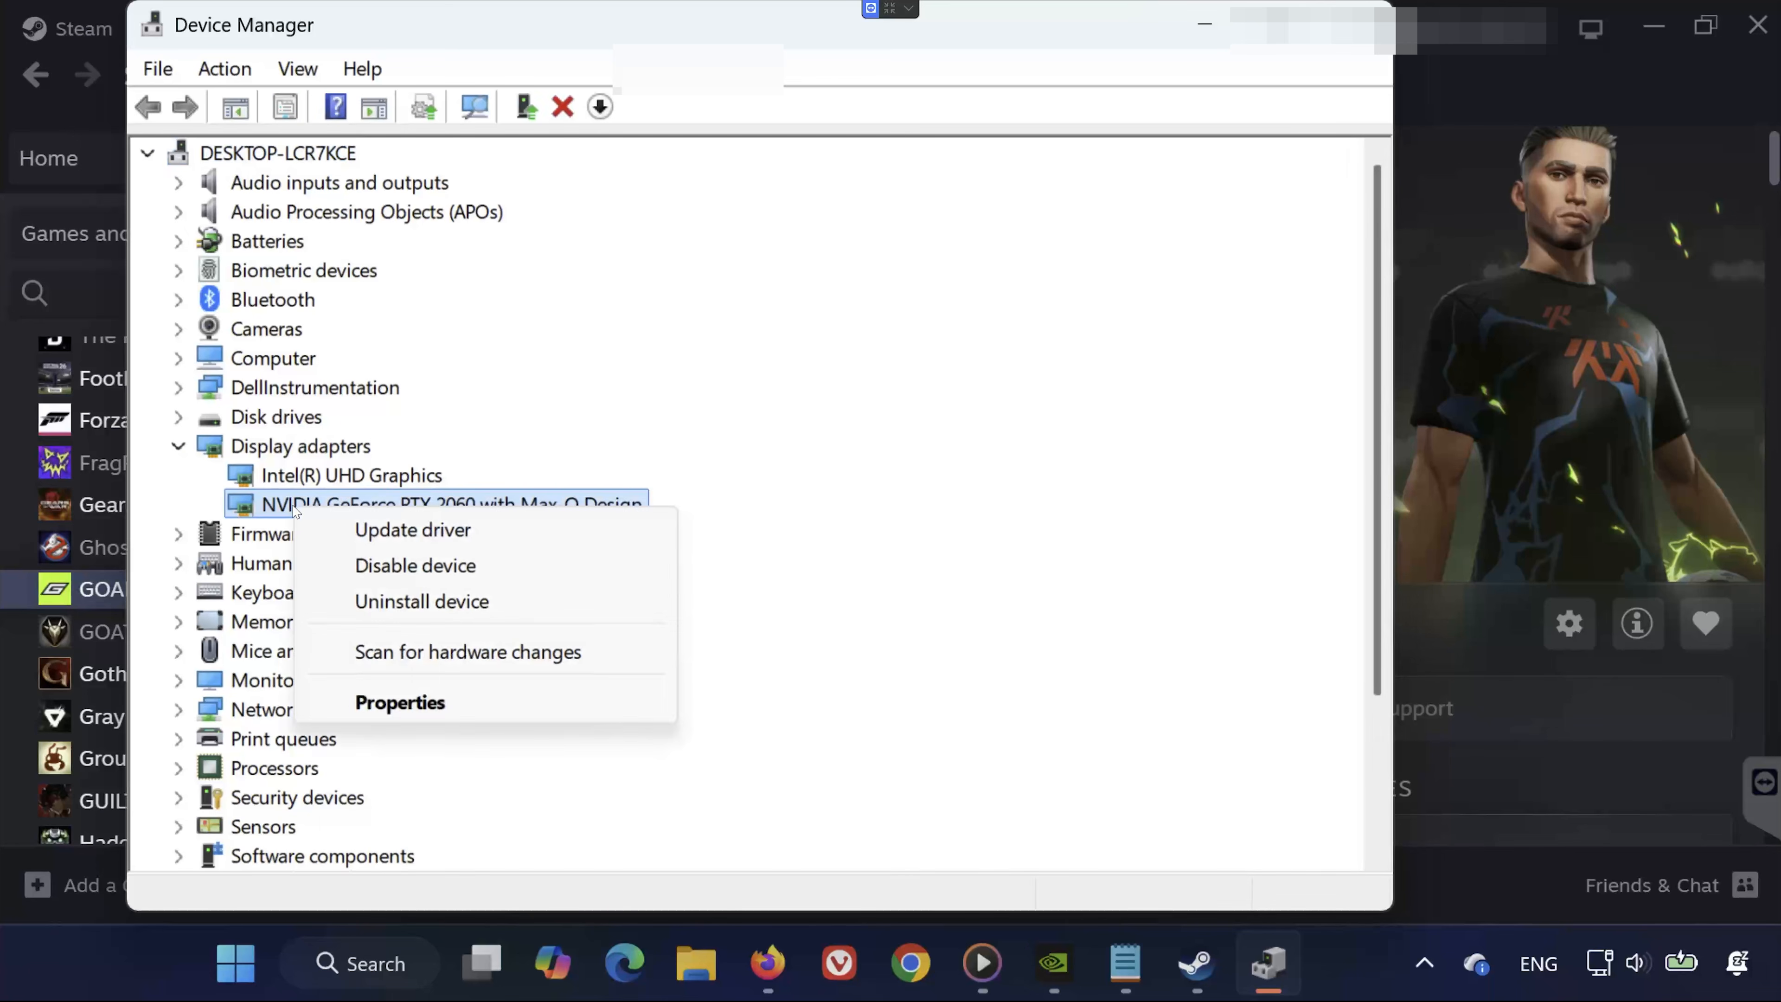
click(368, 532)
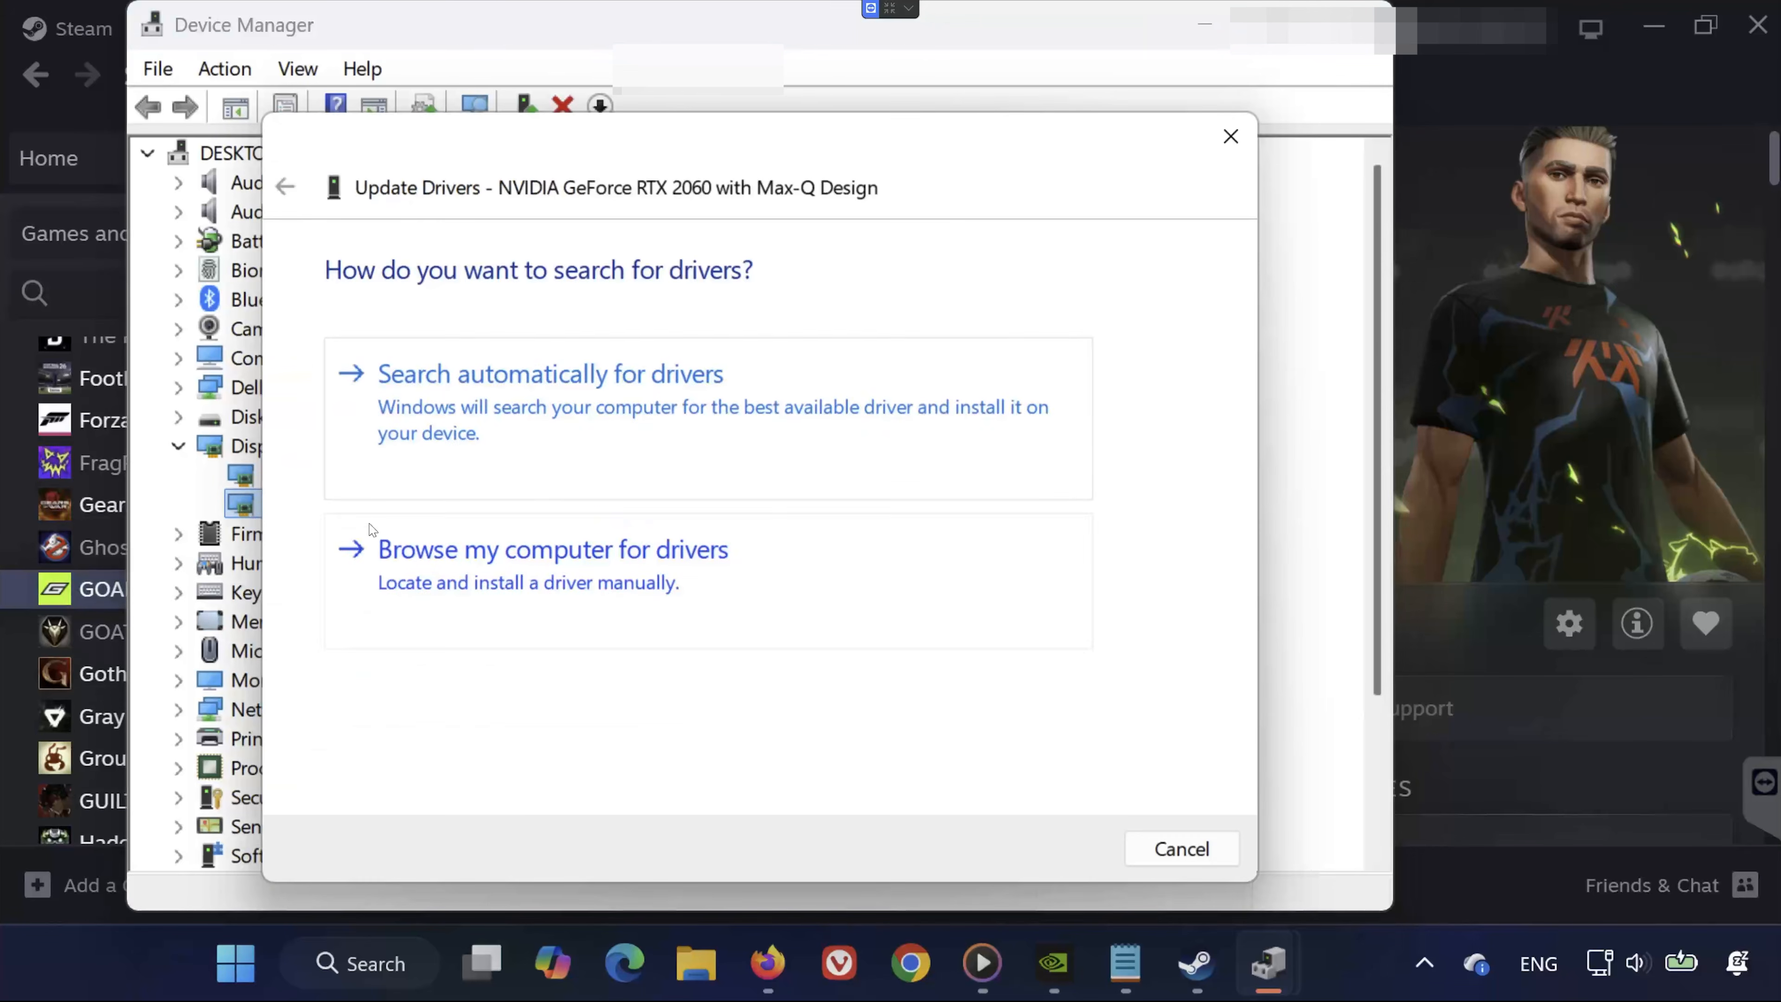
click(781, 411)
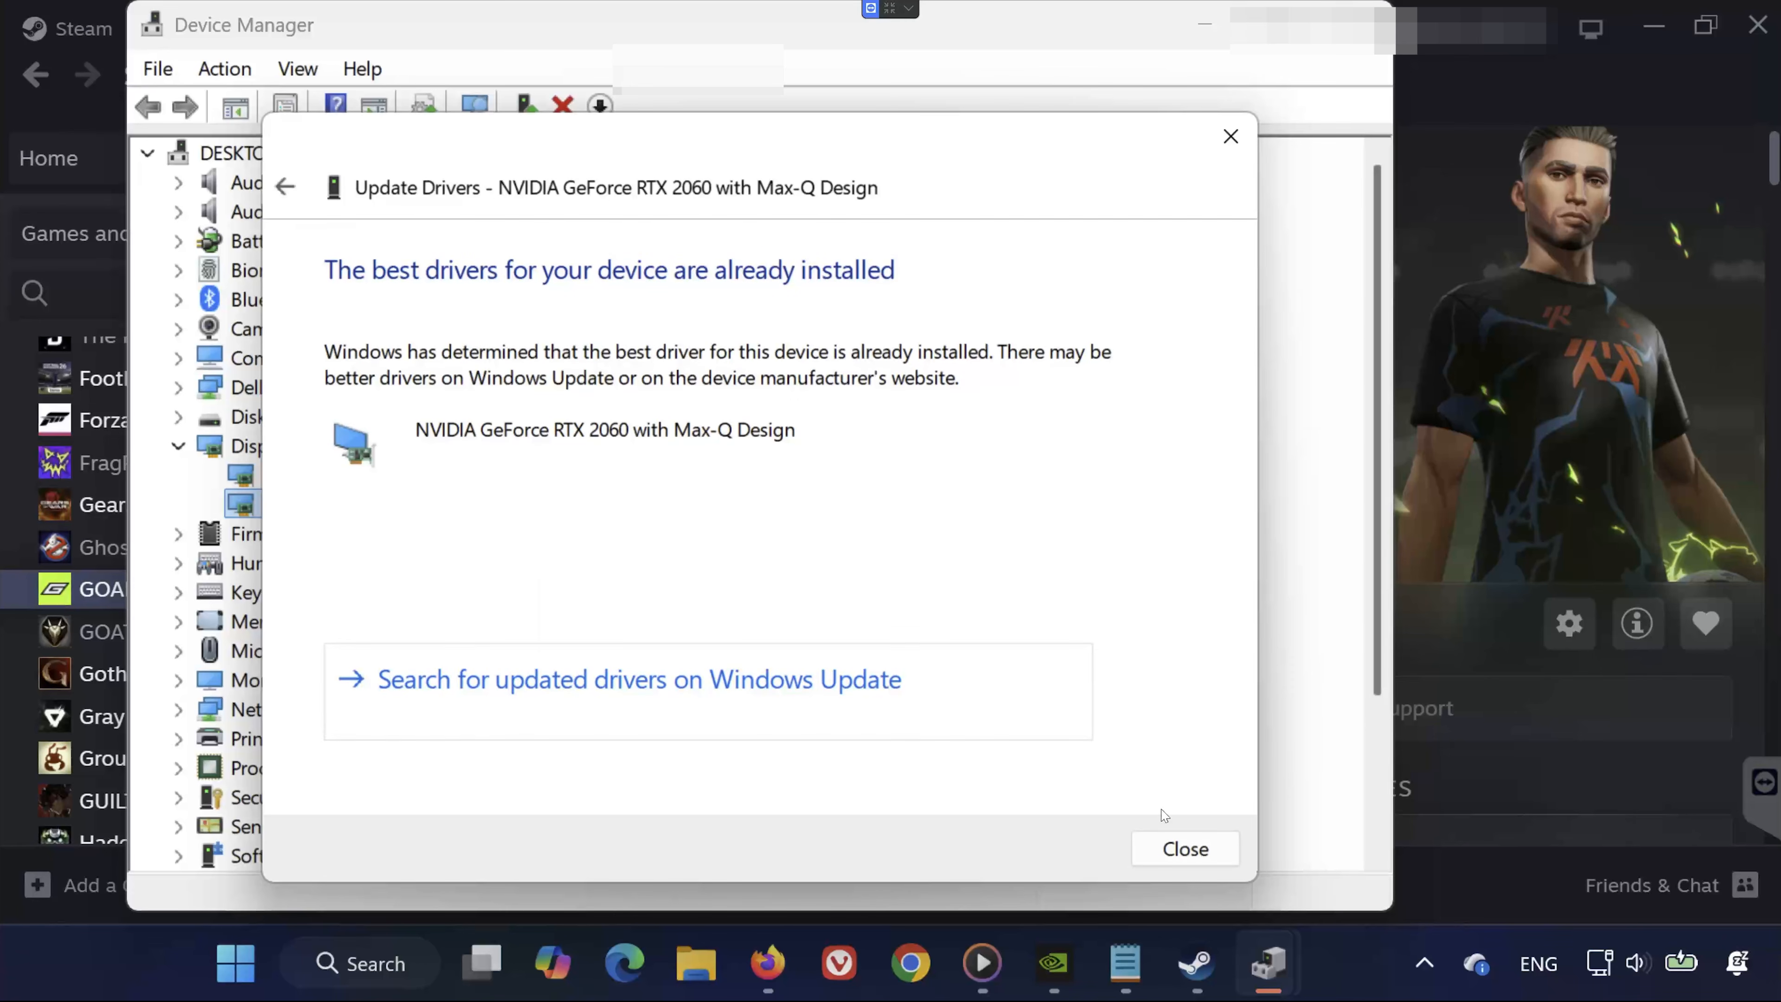
click(1168, 844)
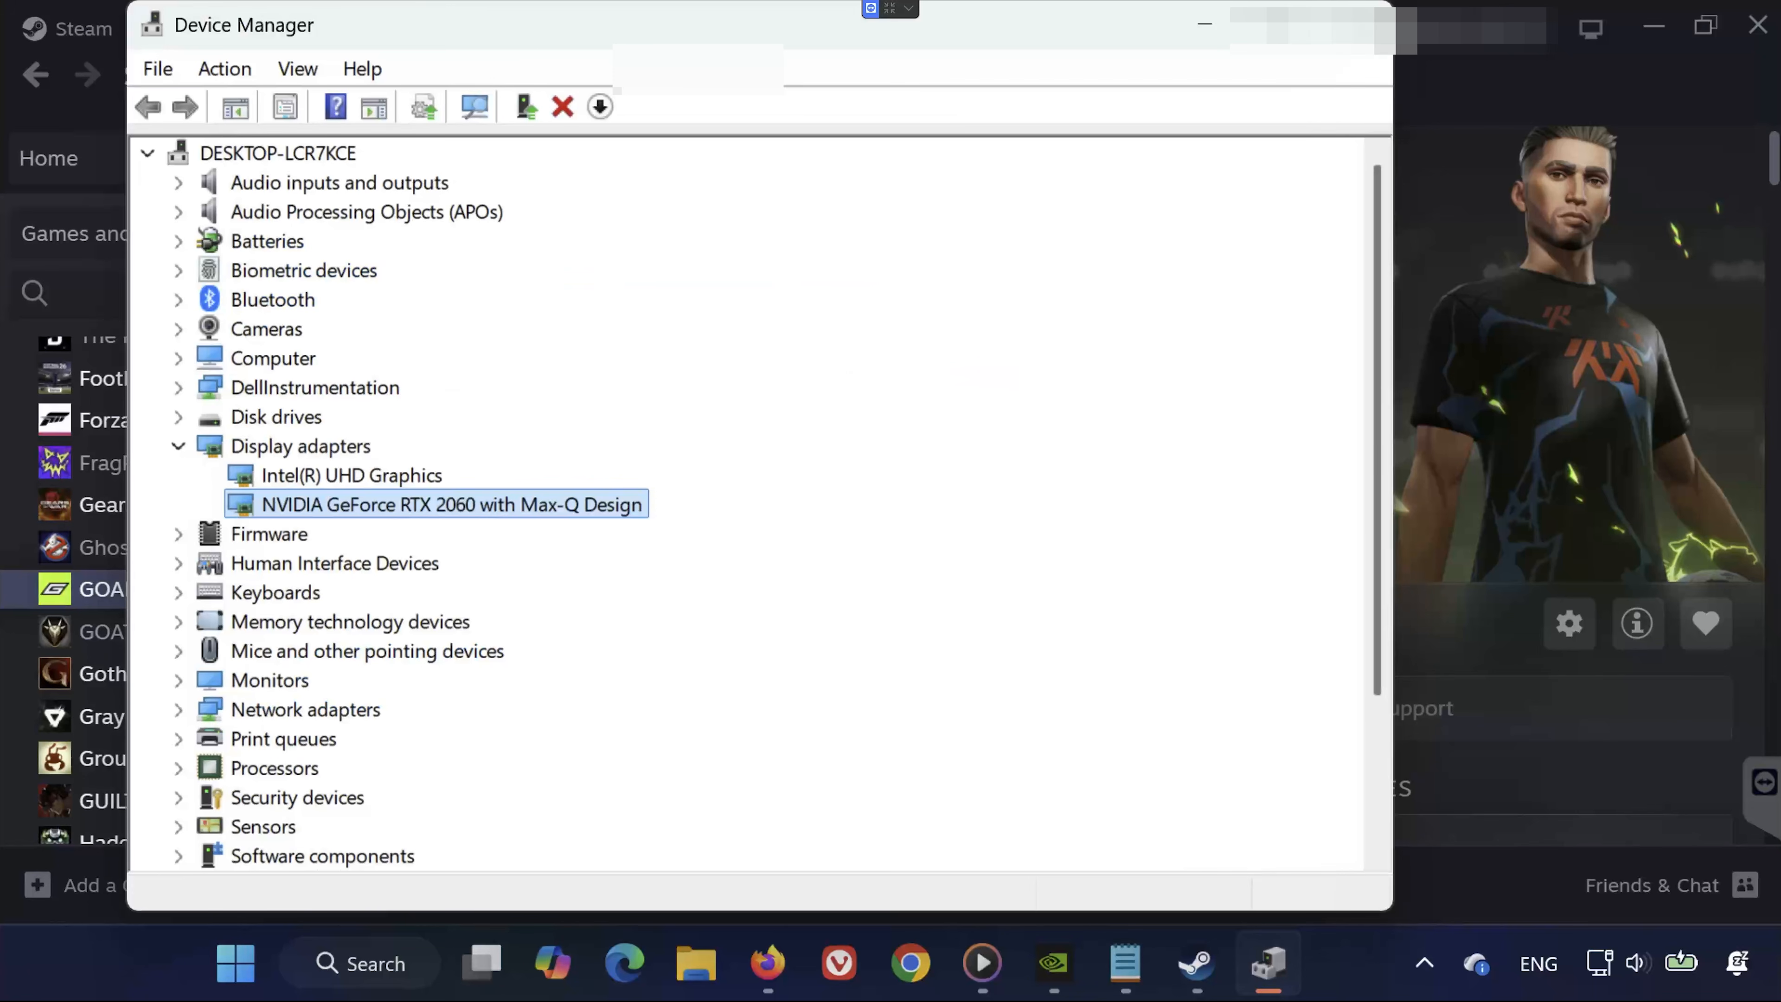
click(1371, 24)
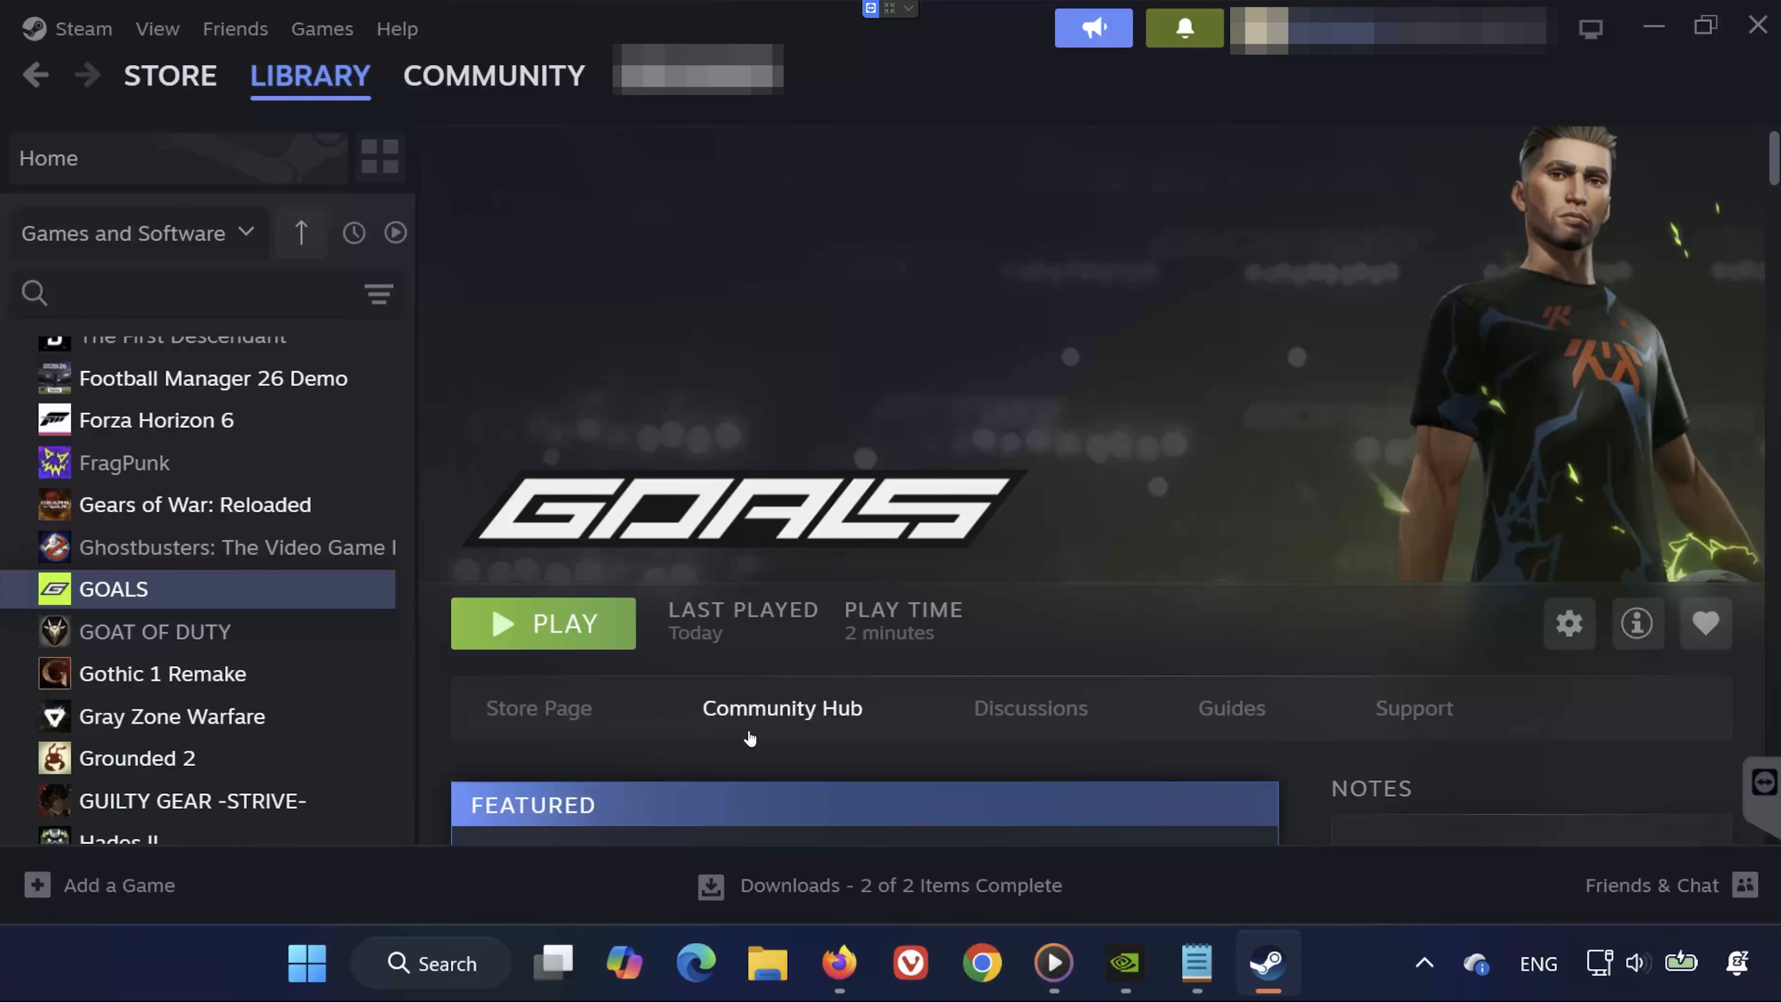
Switch to the NVIDIA App, check for new Game Ready Driver updates, and close the app
click(312, 958)
text(nv)
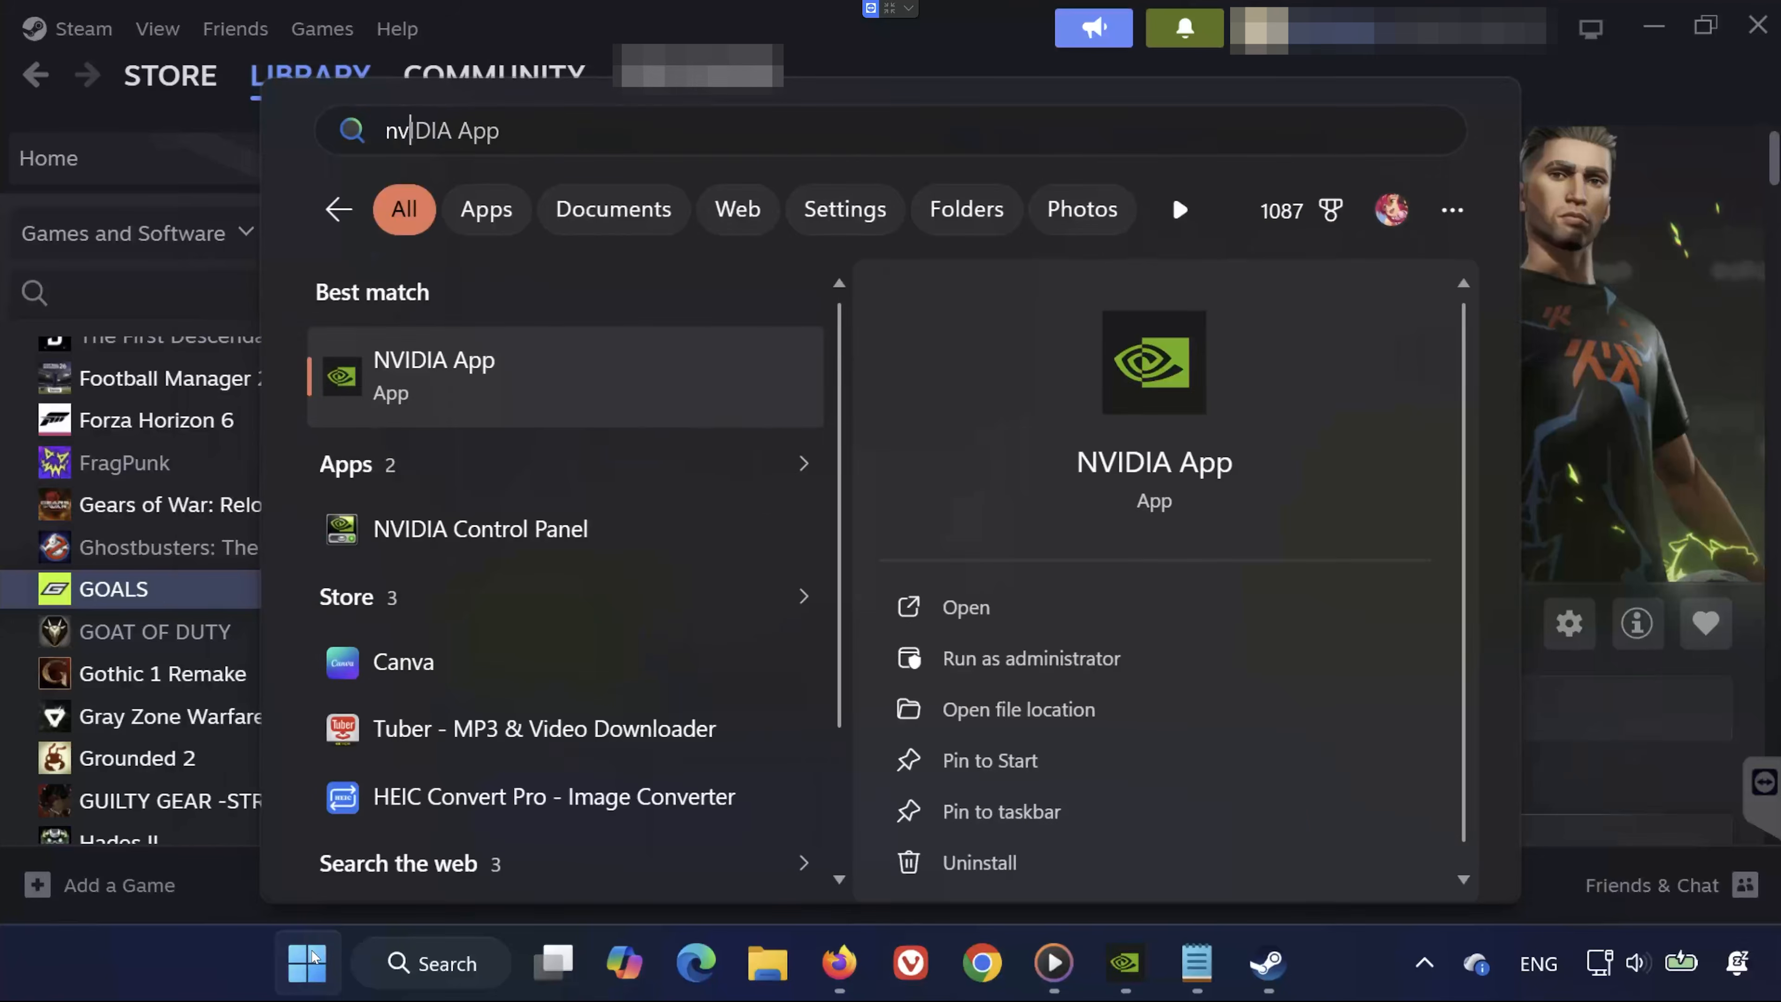
key(Return)
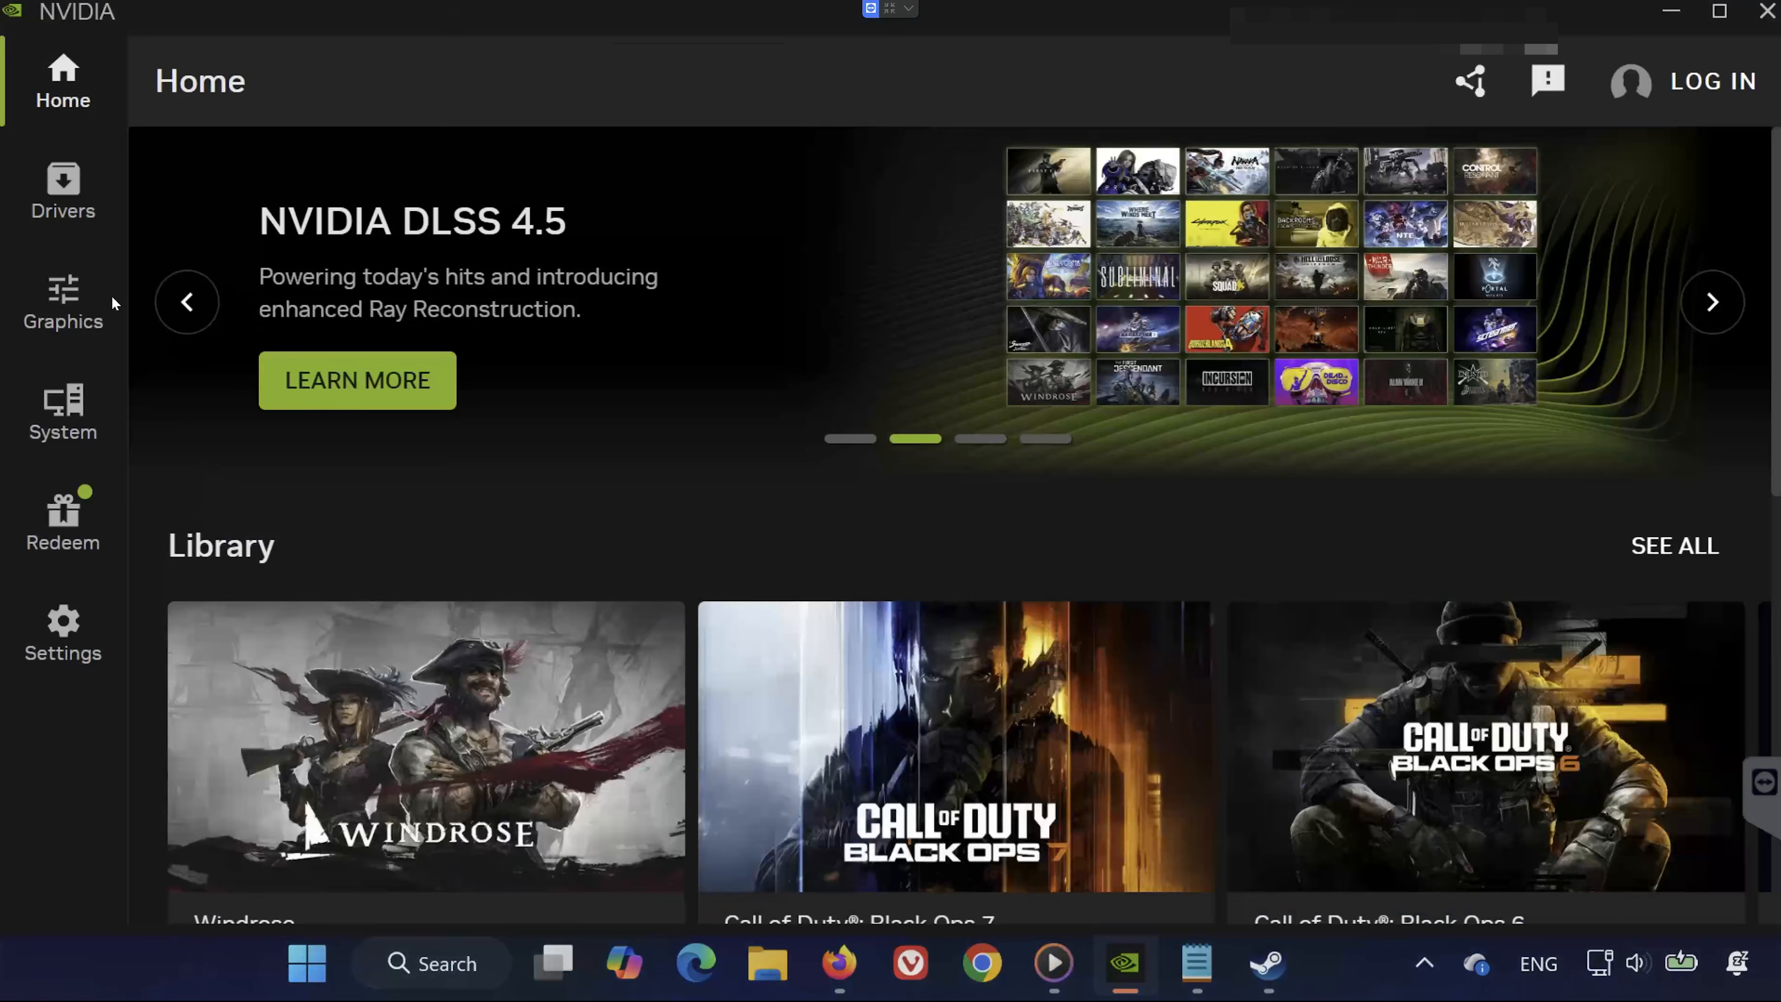
click(65, 212)
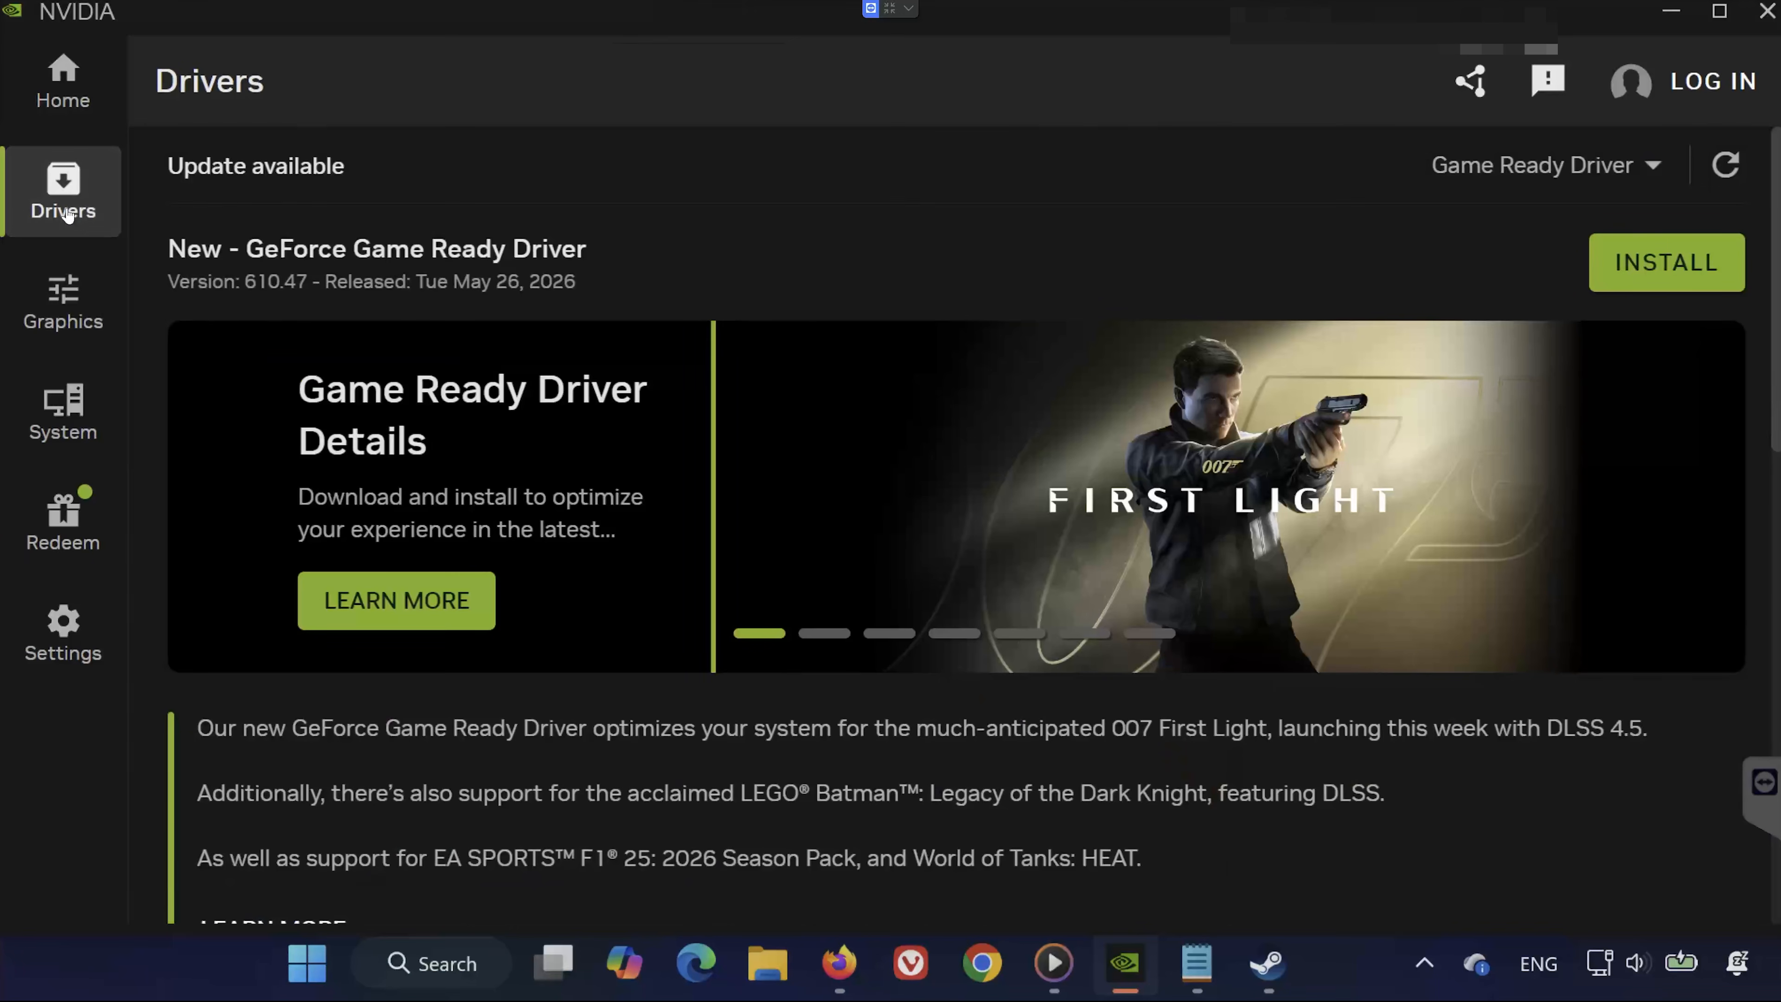
click(1728, 163)
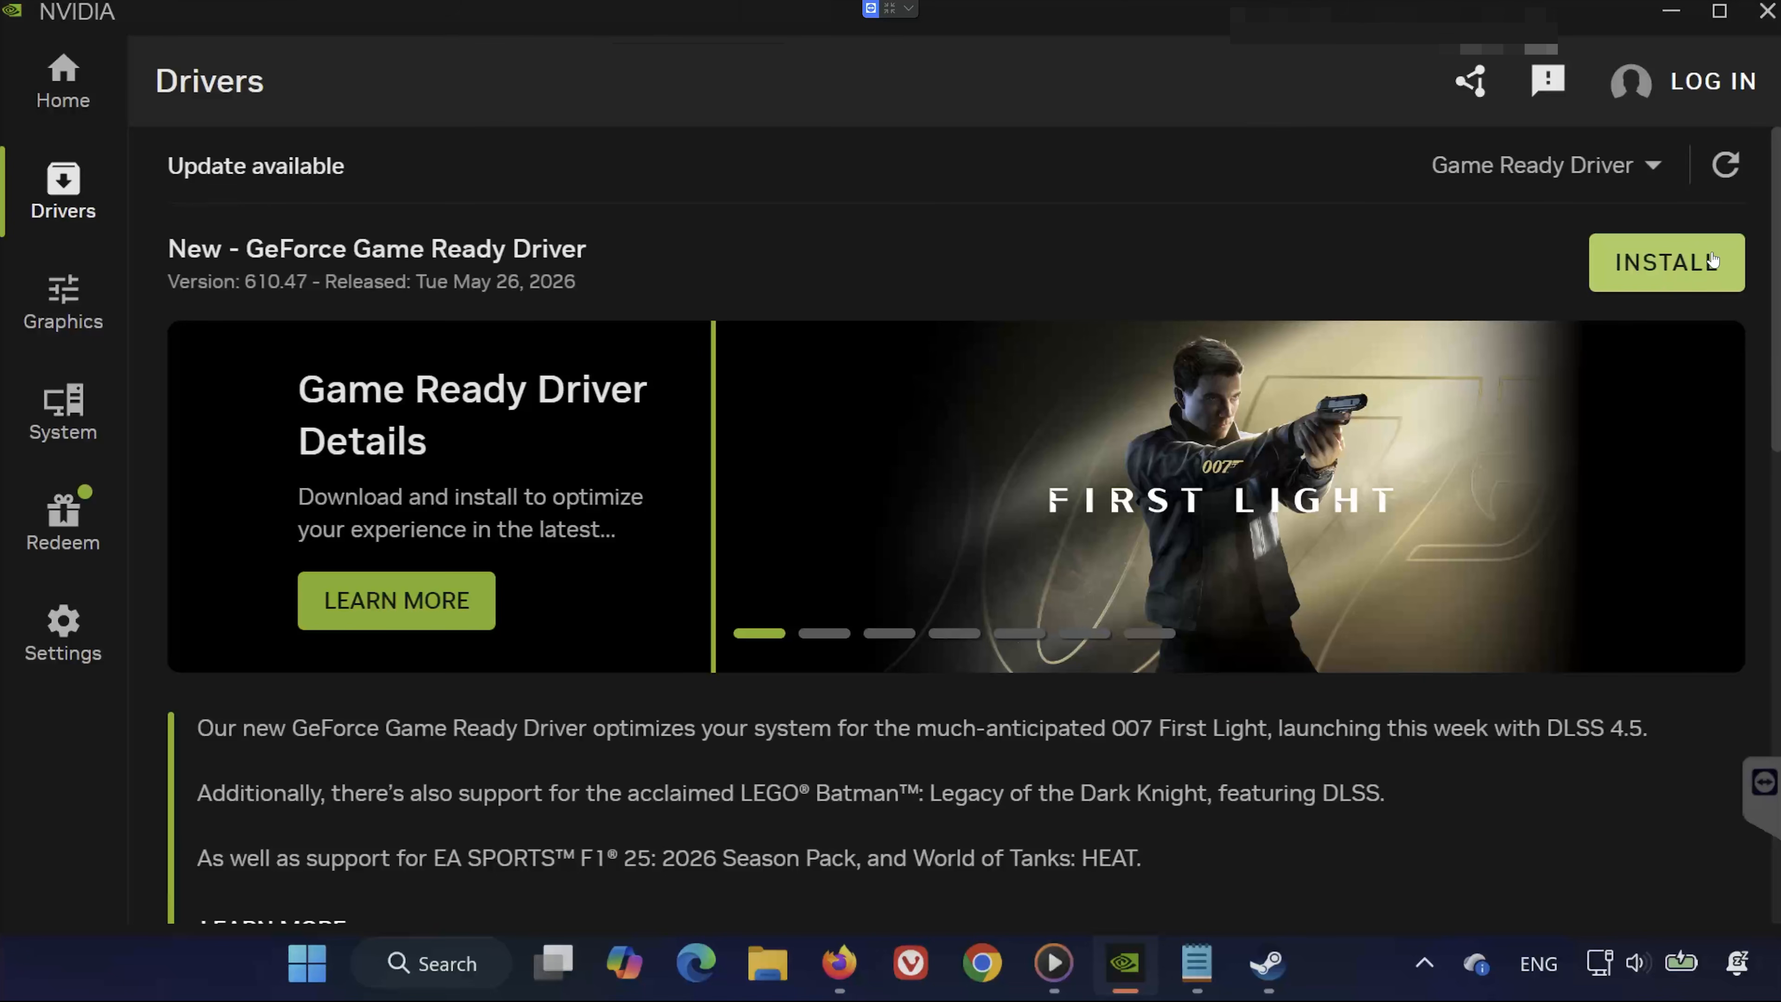
click(1768, 16)
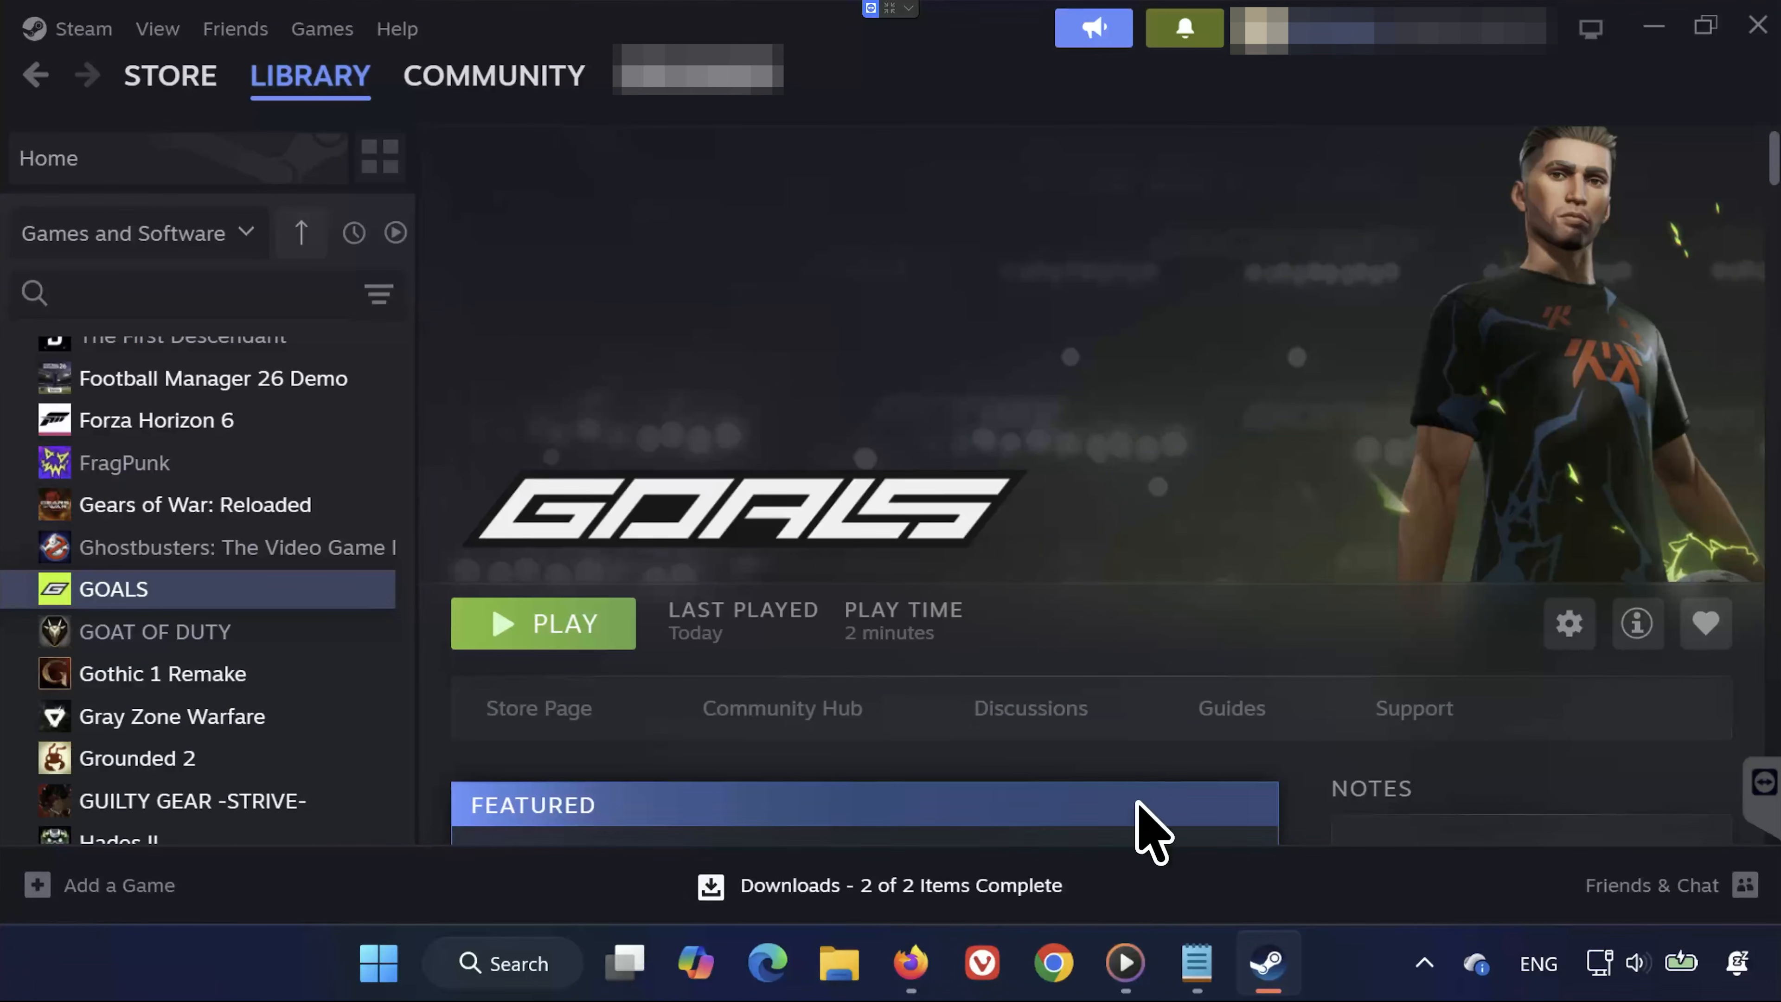
Switch to Firefox and load the copied link to Microsoft's Latest Supported Visual C++ Redistributable Downloads page
click(916, 951)
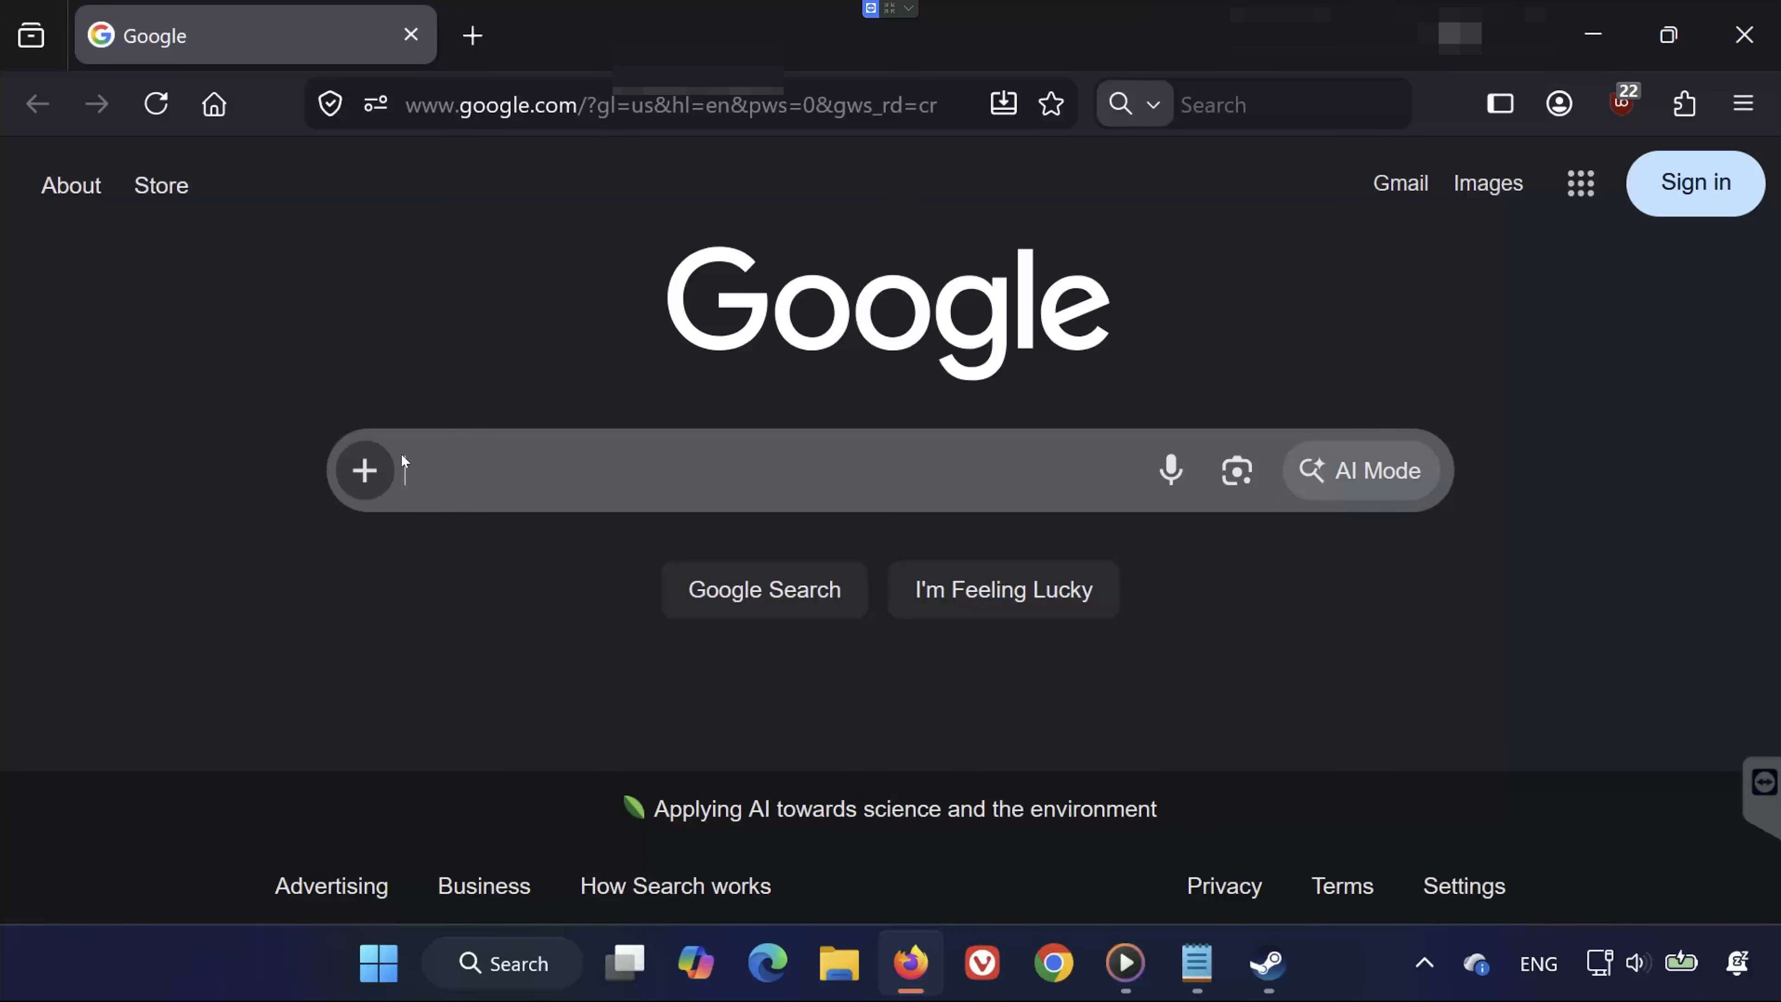
right_click(685, 105)
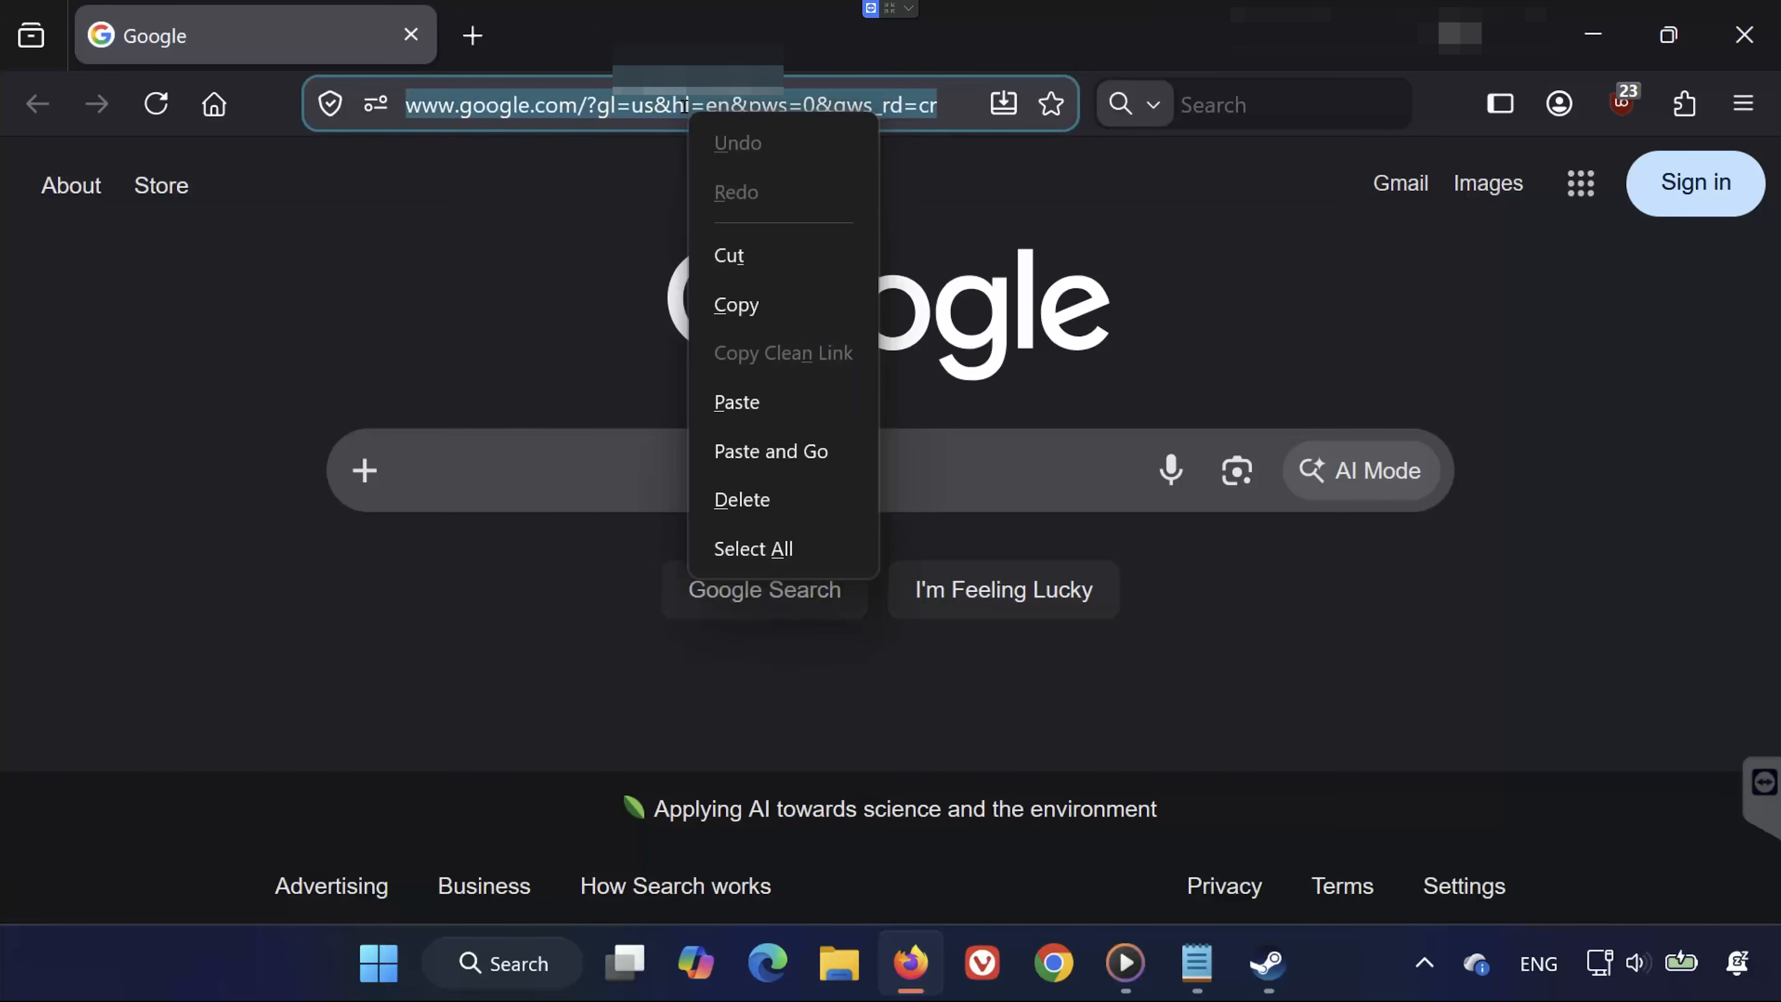
click(744, 453)
Download the X86 redistributable vc_redist.x86.exe from the latest supported redistributable version table
scroll(742, 491, down, 15)
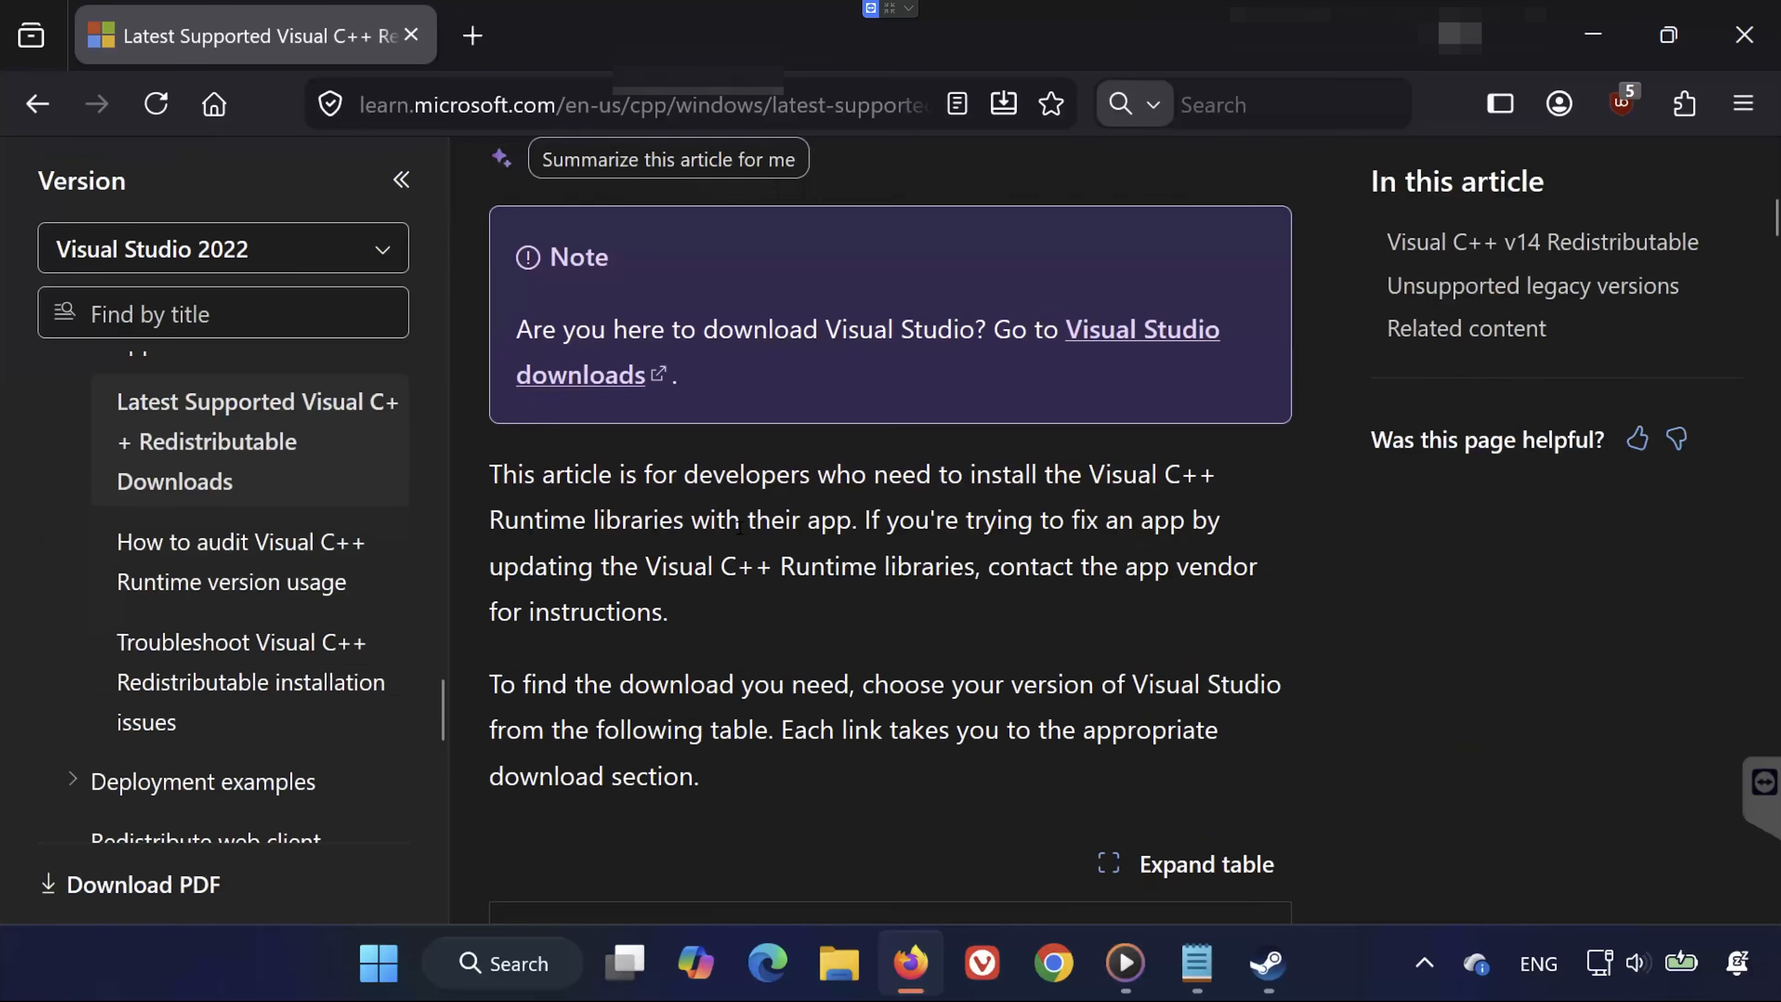
scroll(738, 525, down, 8)
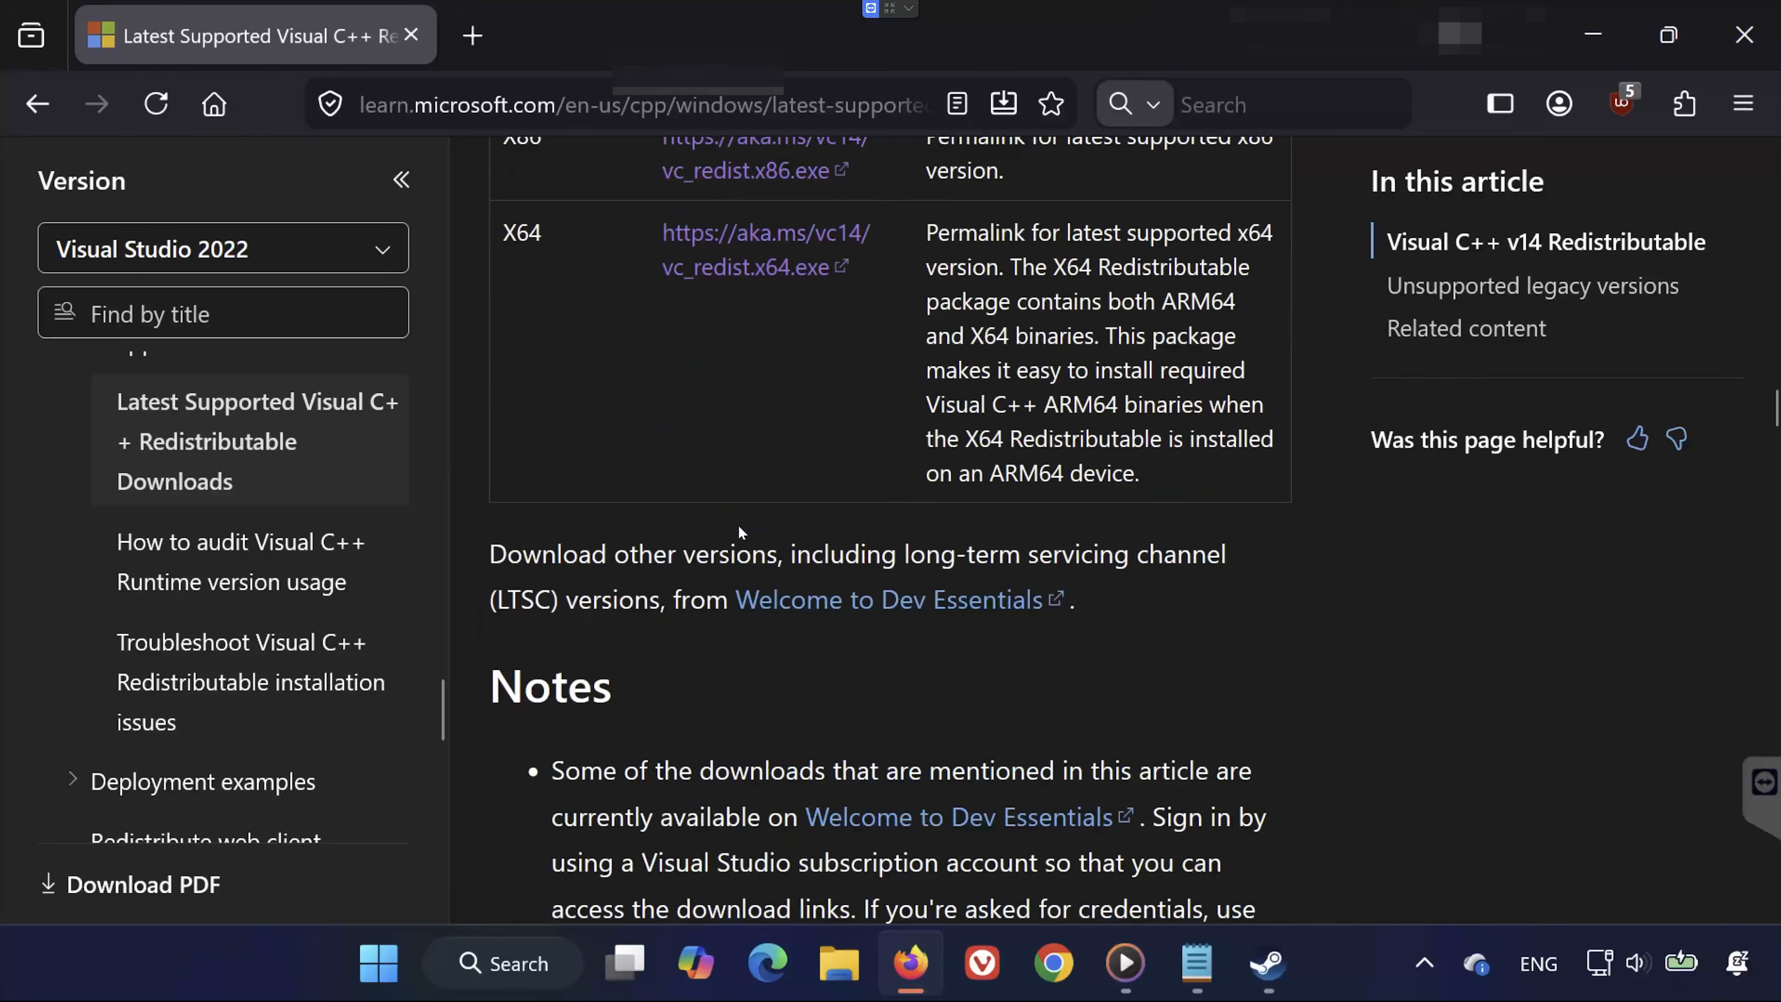
scroll(738, 525, up, 5)
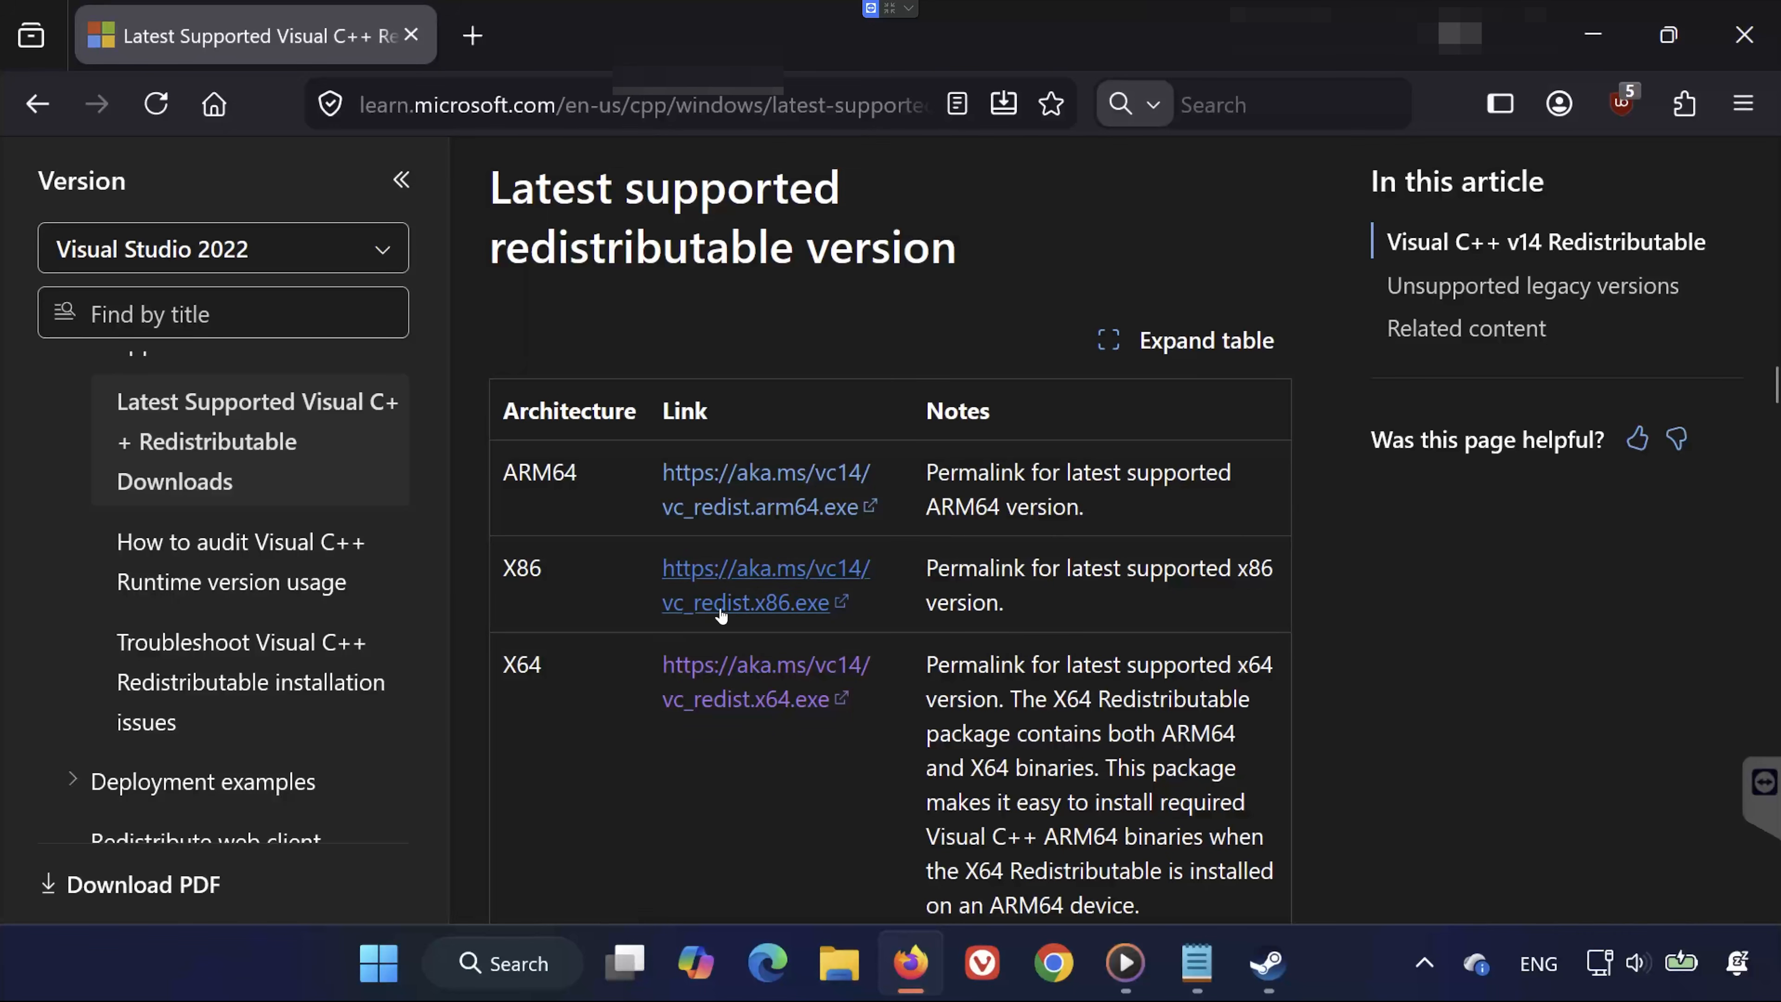
click(784, 613)
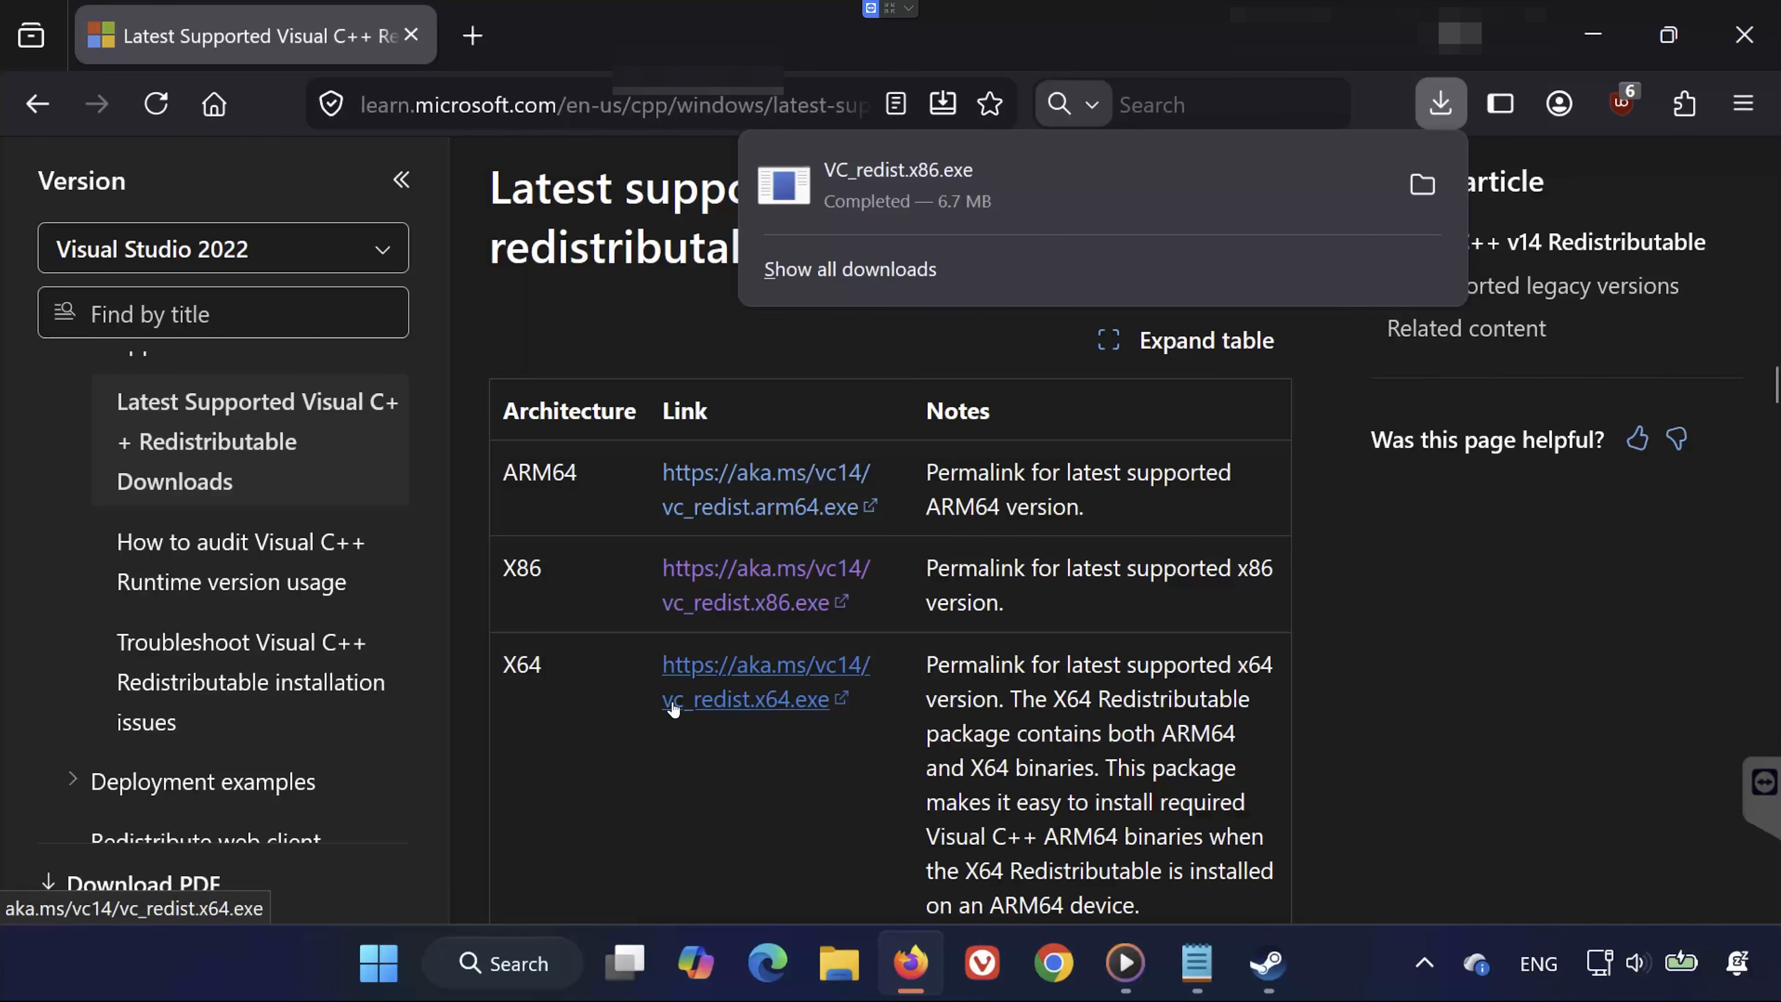
Download the X64 redistributable vc_redist.x64.exe, close the browser and minimize Steam to reach the desktop
click(807, 707)
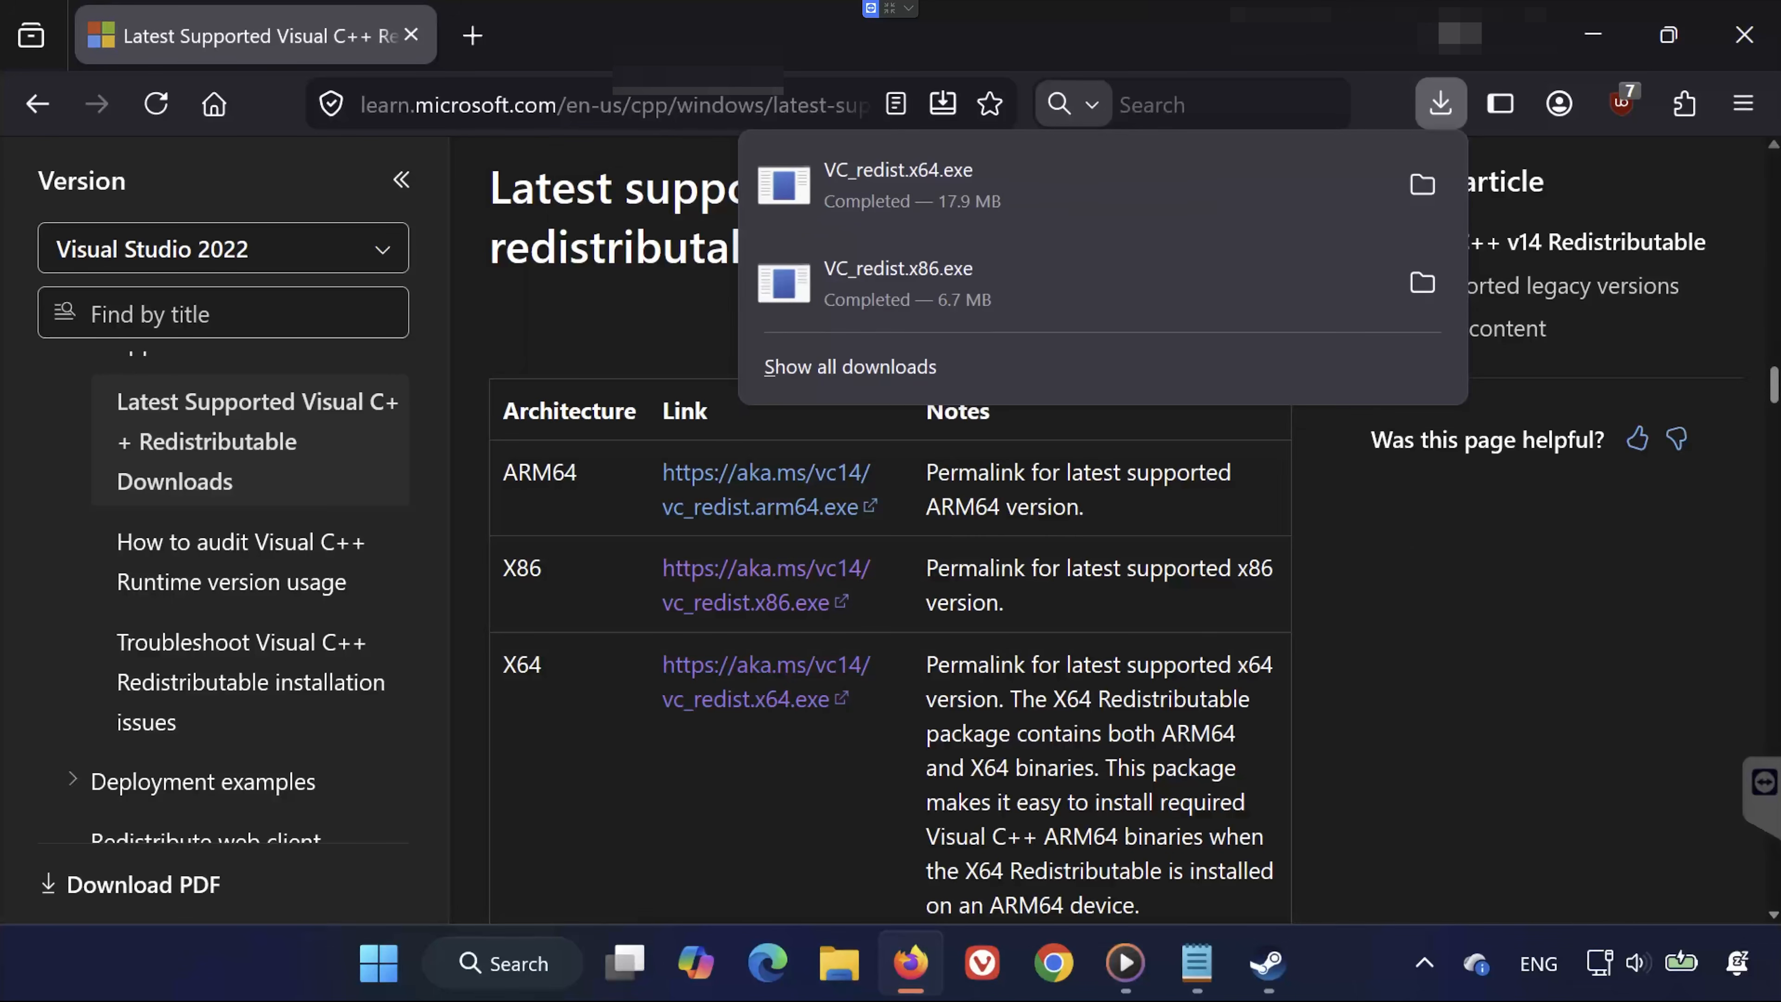
click(1744, 34)
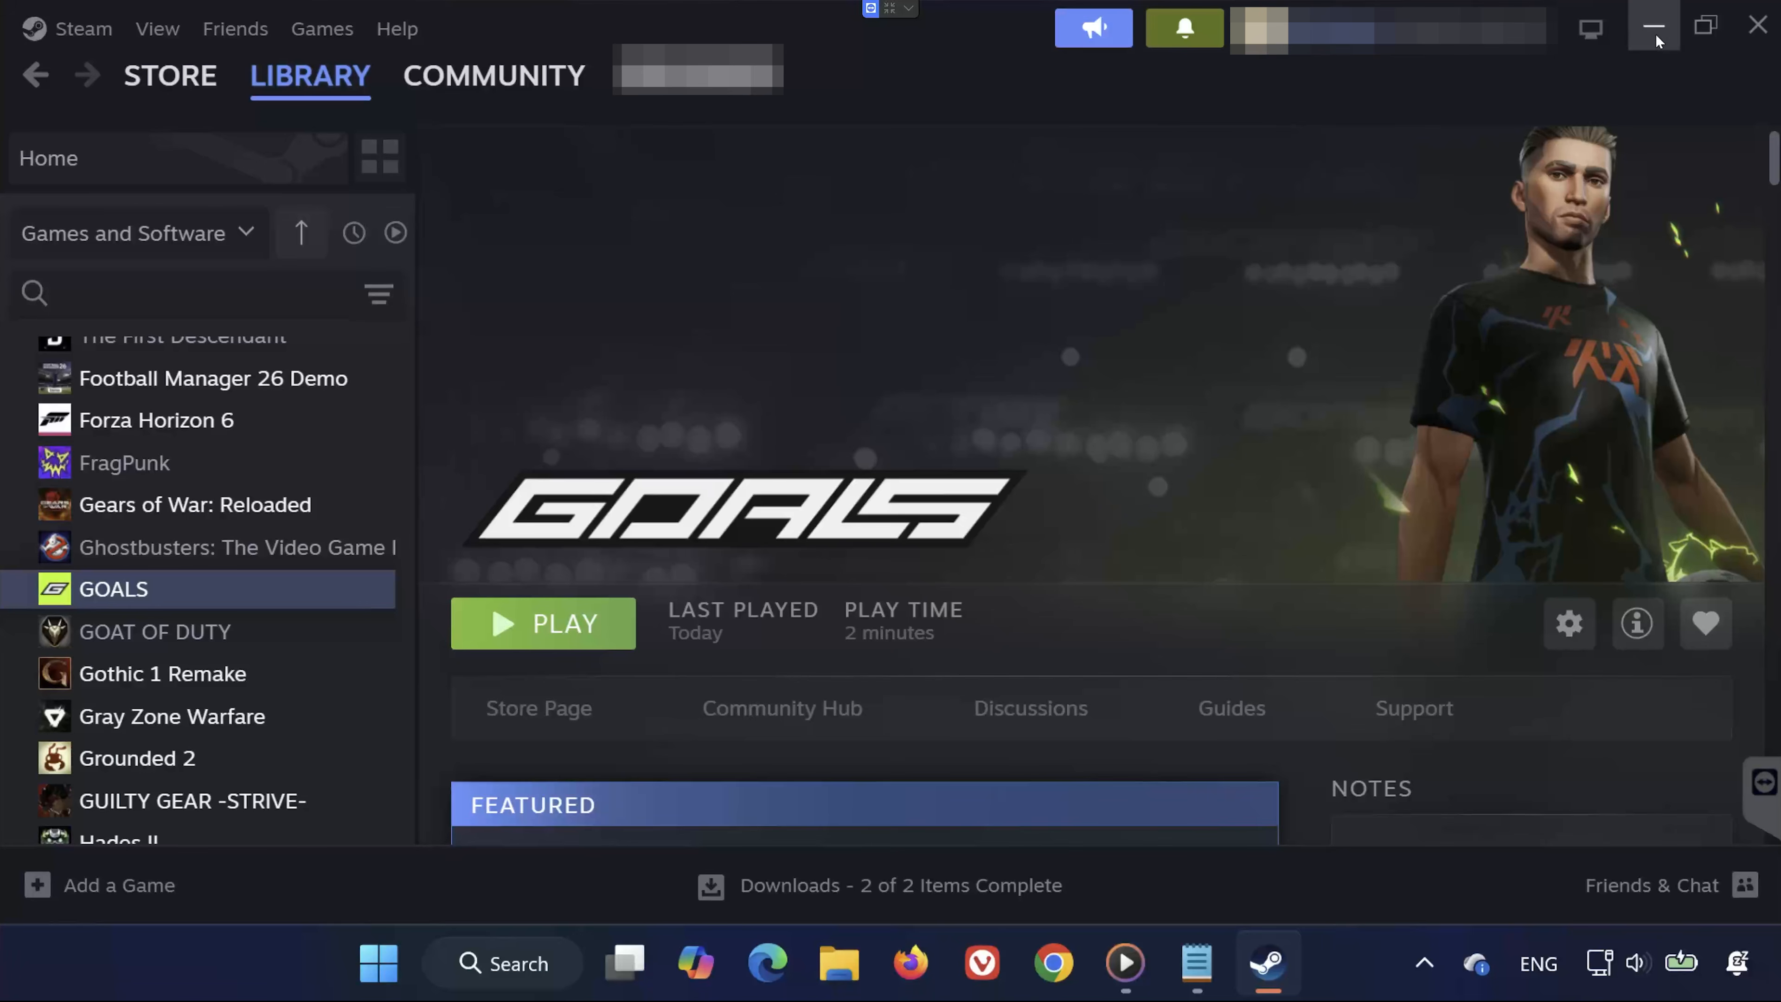
click(1653, 30)
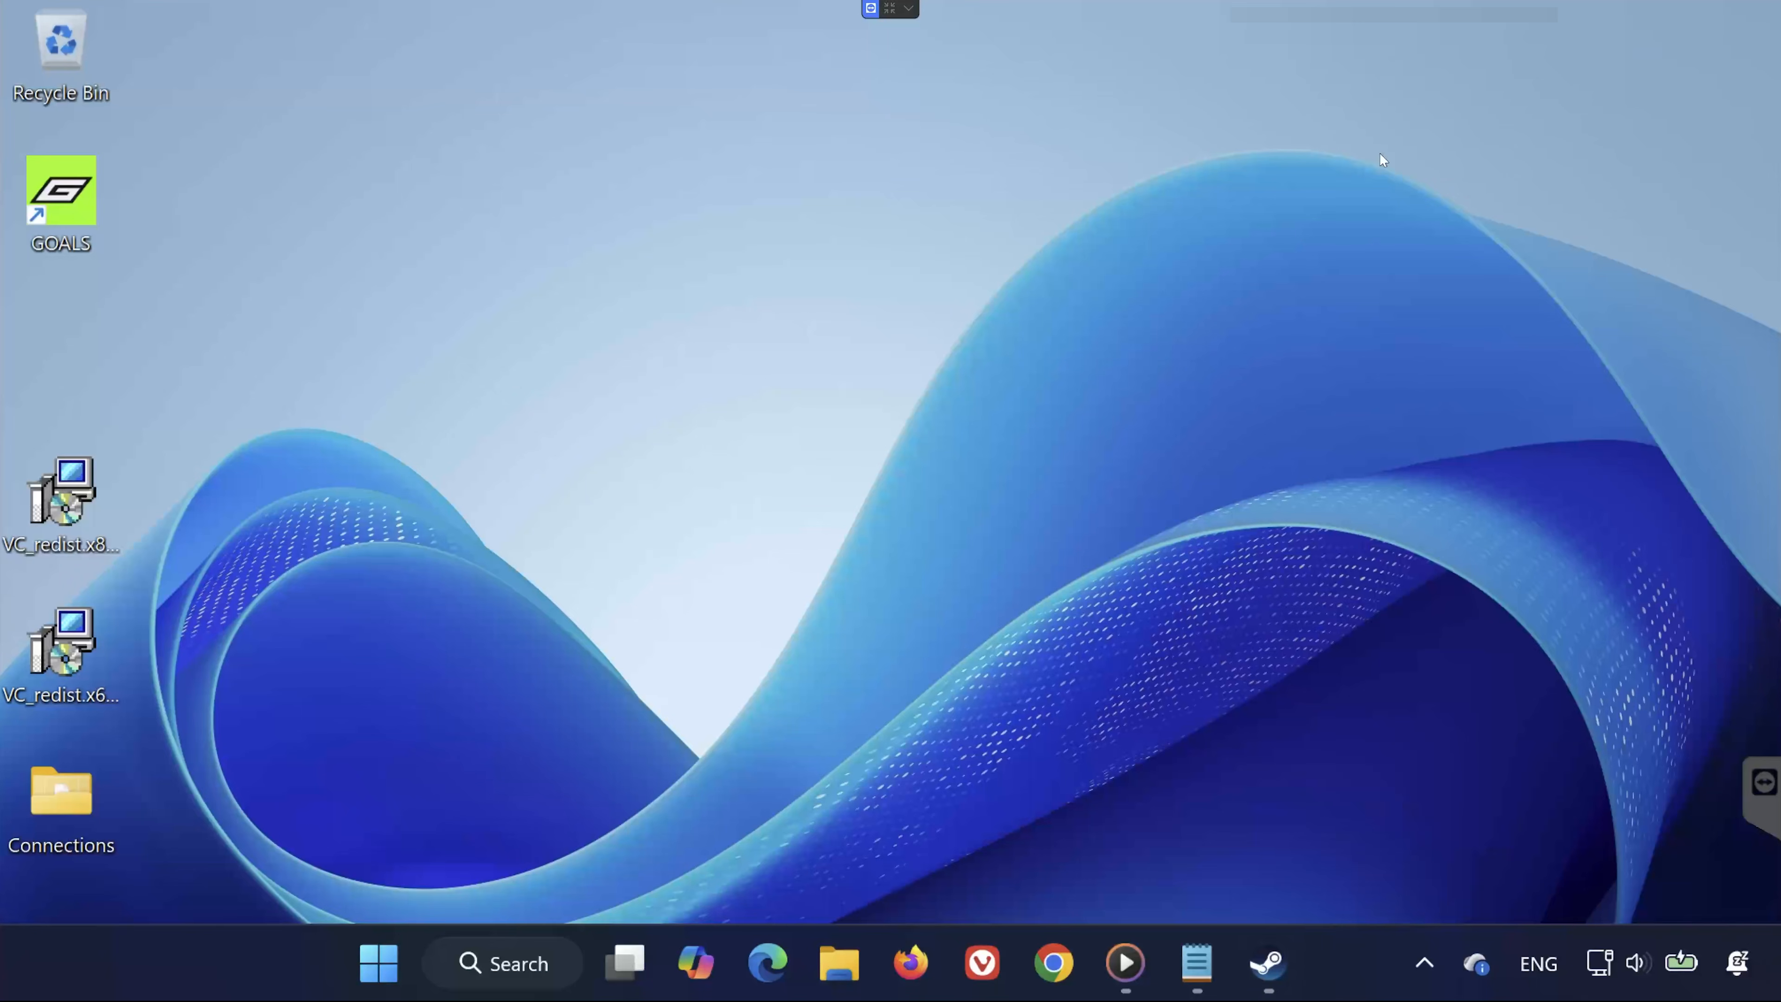
Run the downloaded x64 redistributable installer from the desktop, agree to the license terms, install it and close the setup
click(79, 654)
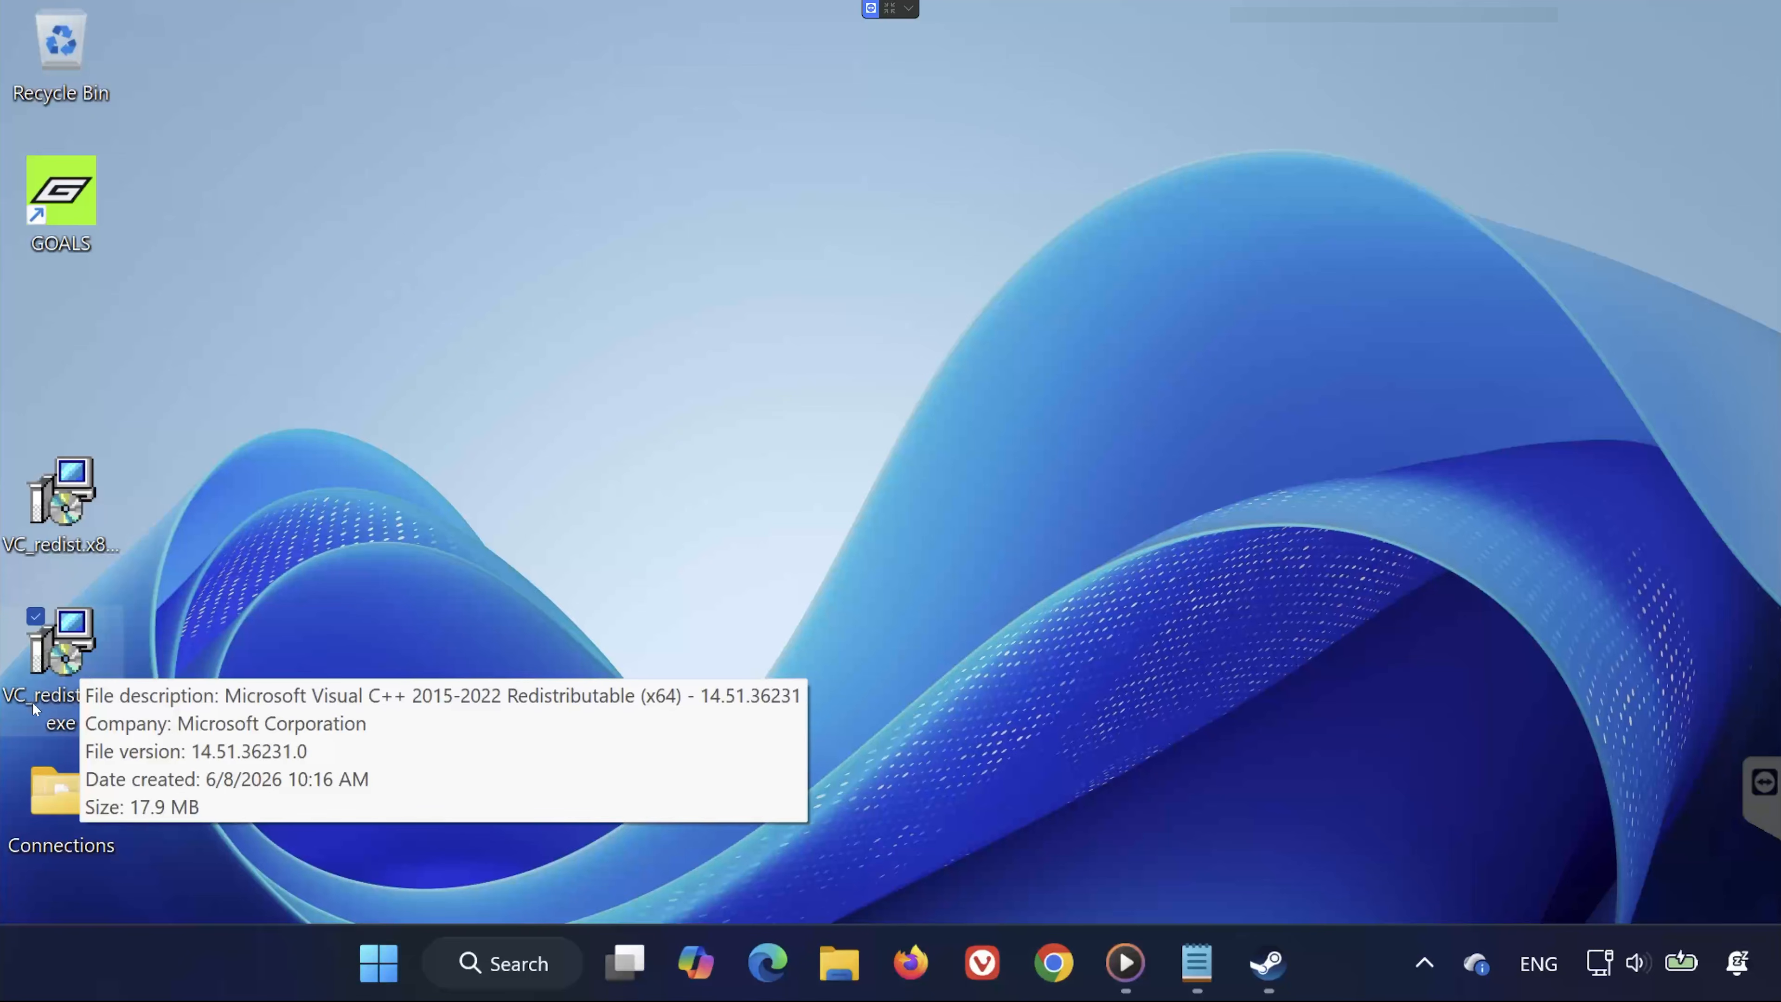
double_click(86, 644)
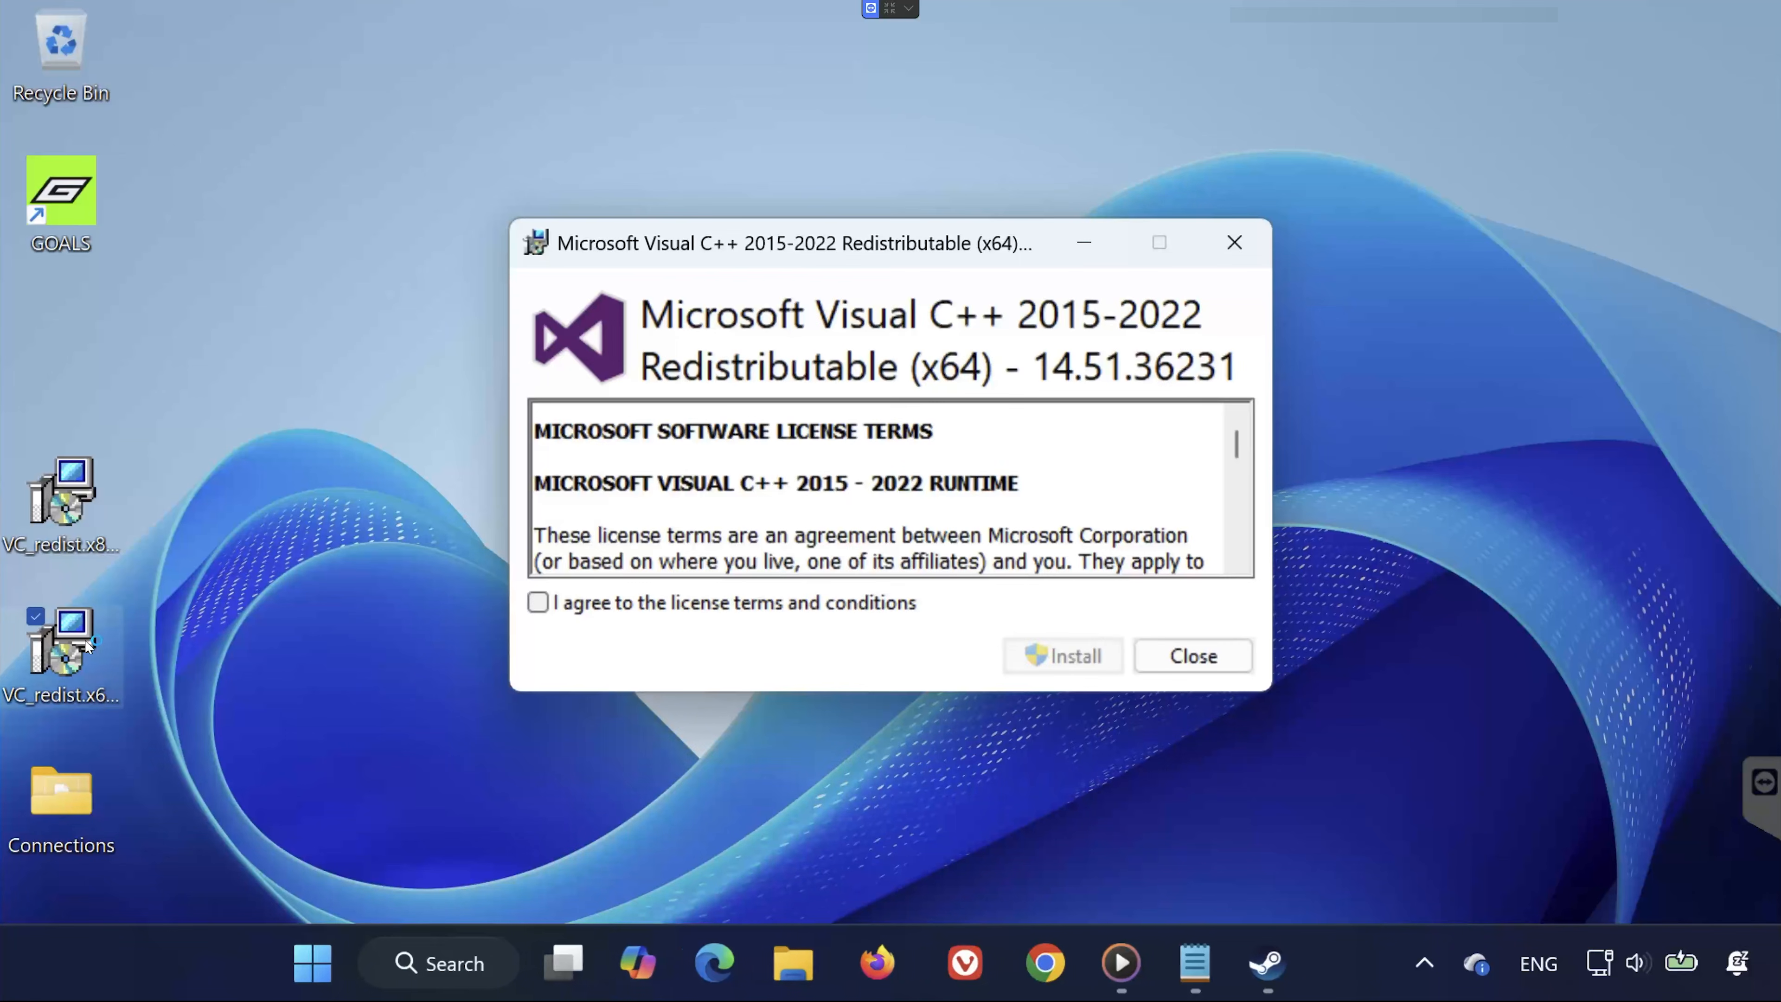
click(1055, 656)
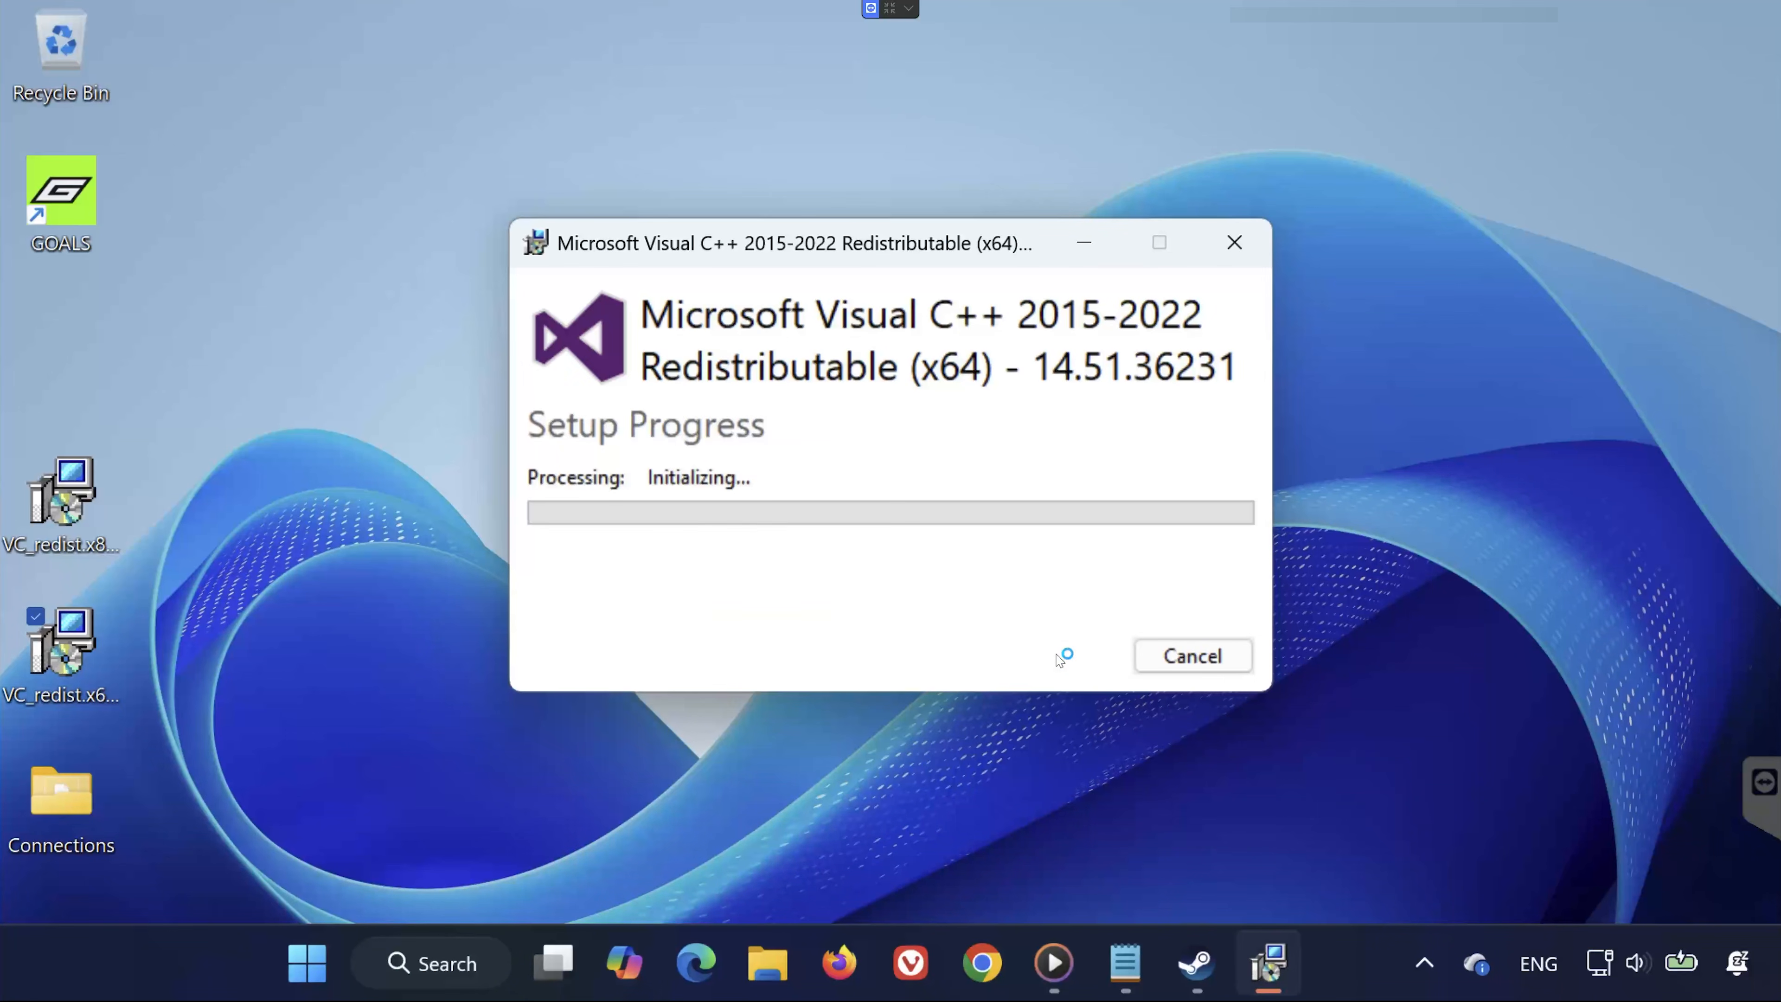
click(744, 777)
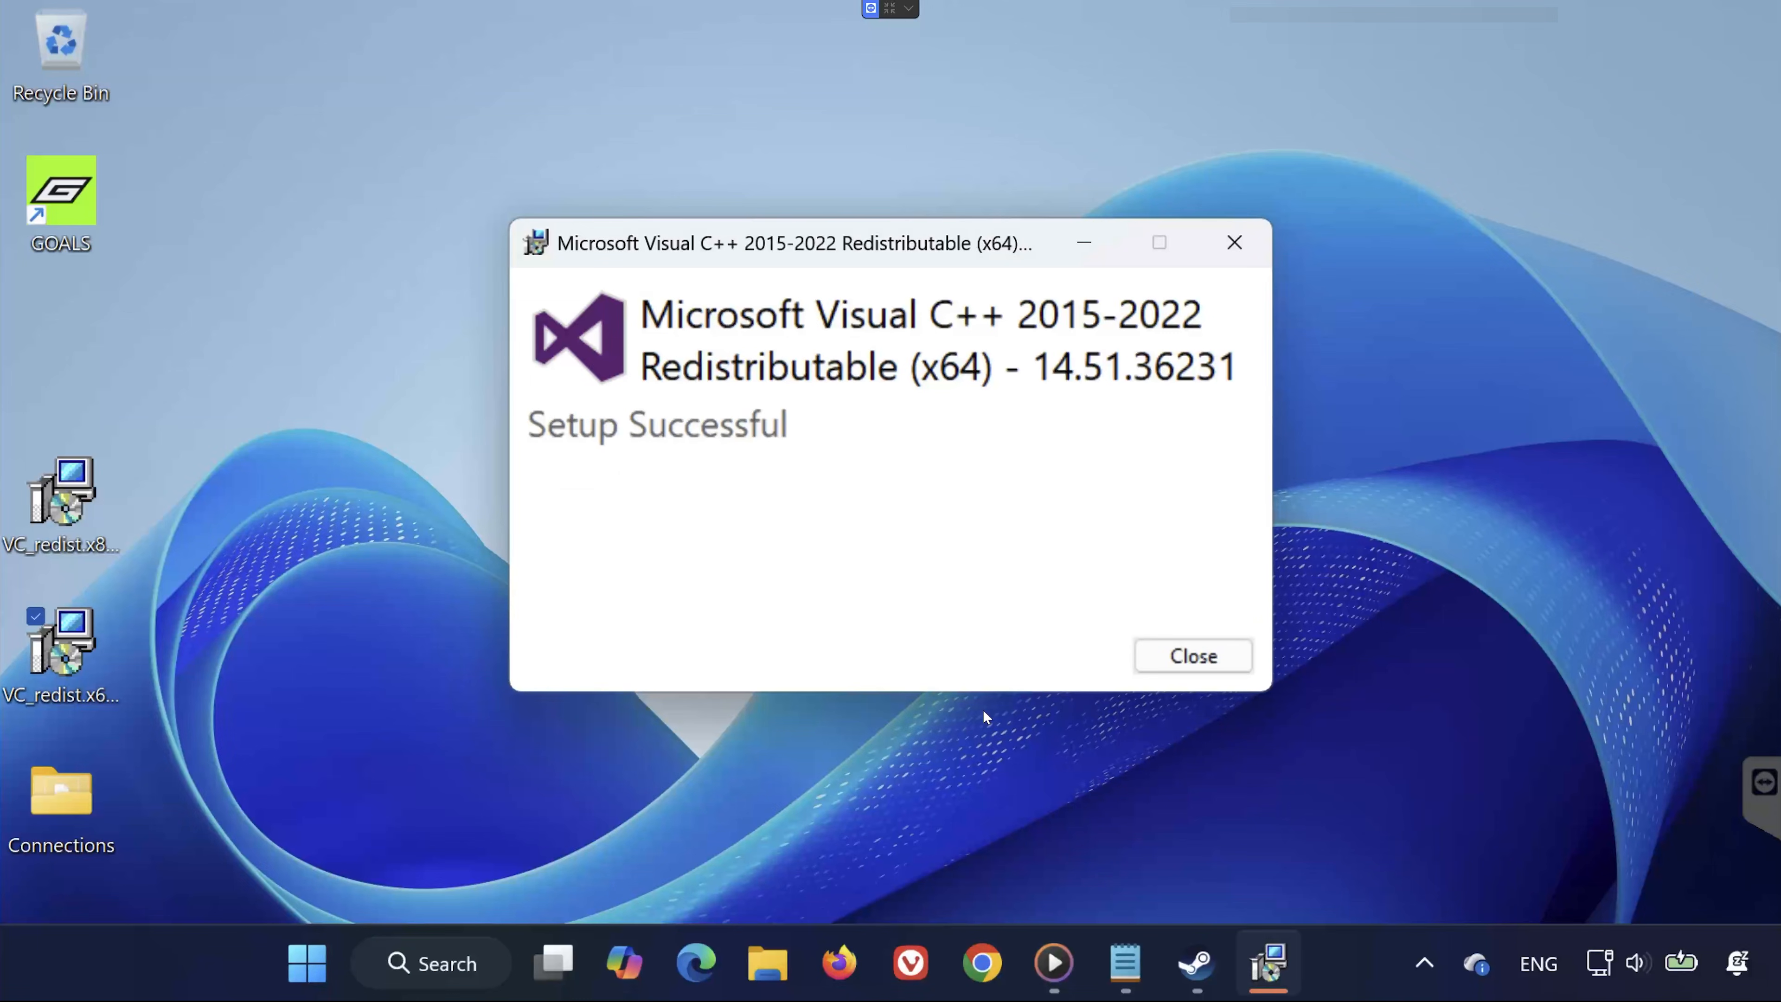
click(1155, 665)
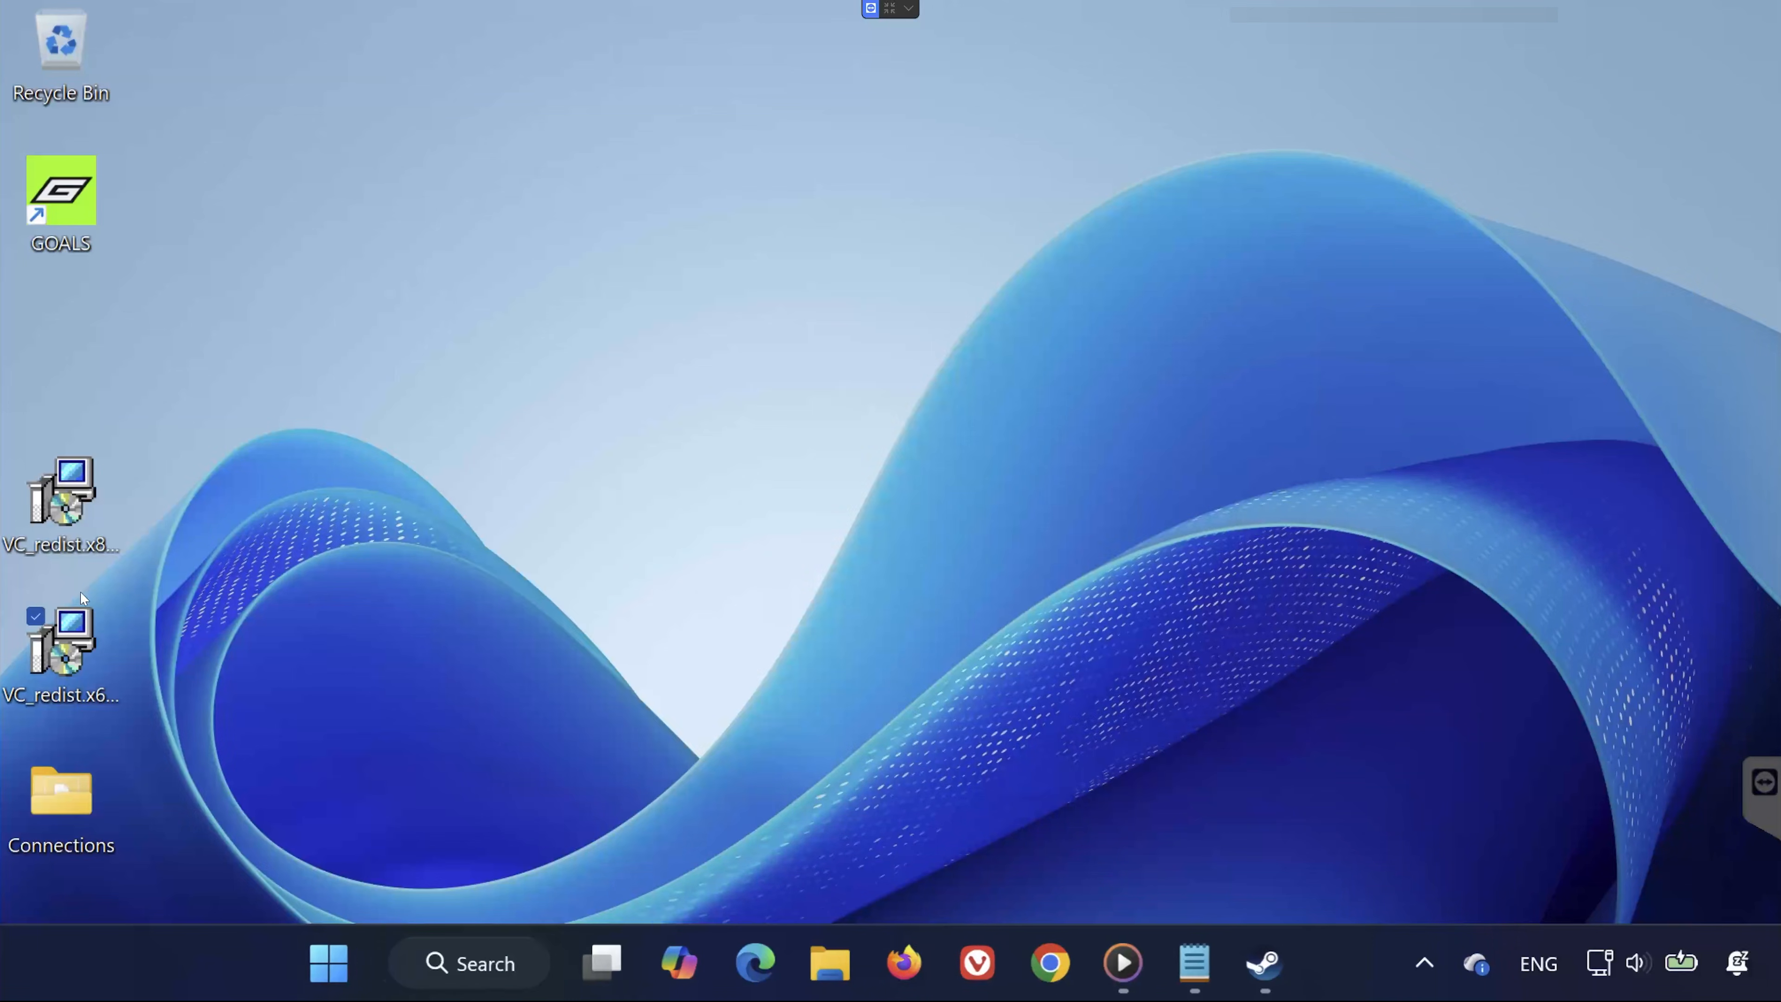
Run the downloaded x86 redistributable installer from the desktop, agree to the license terms, install it and close the setup
click(72, 523)
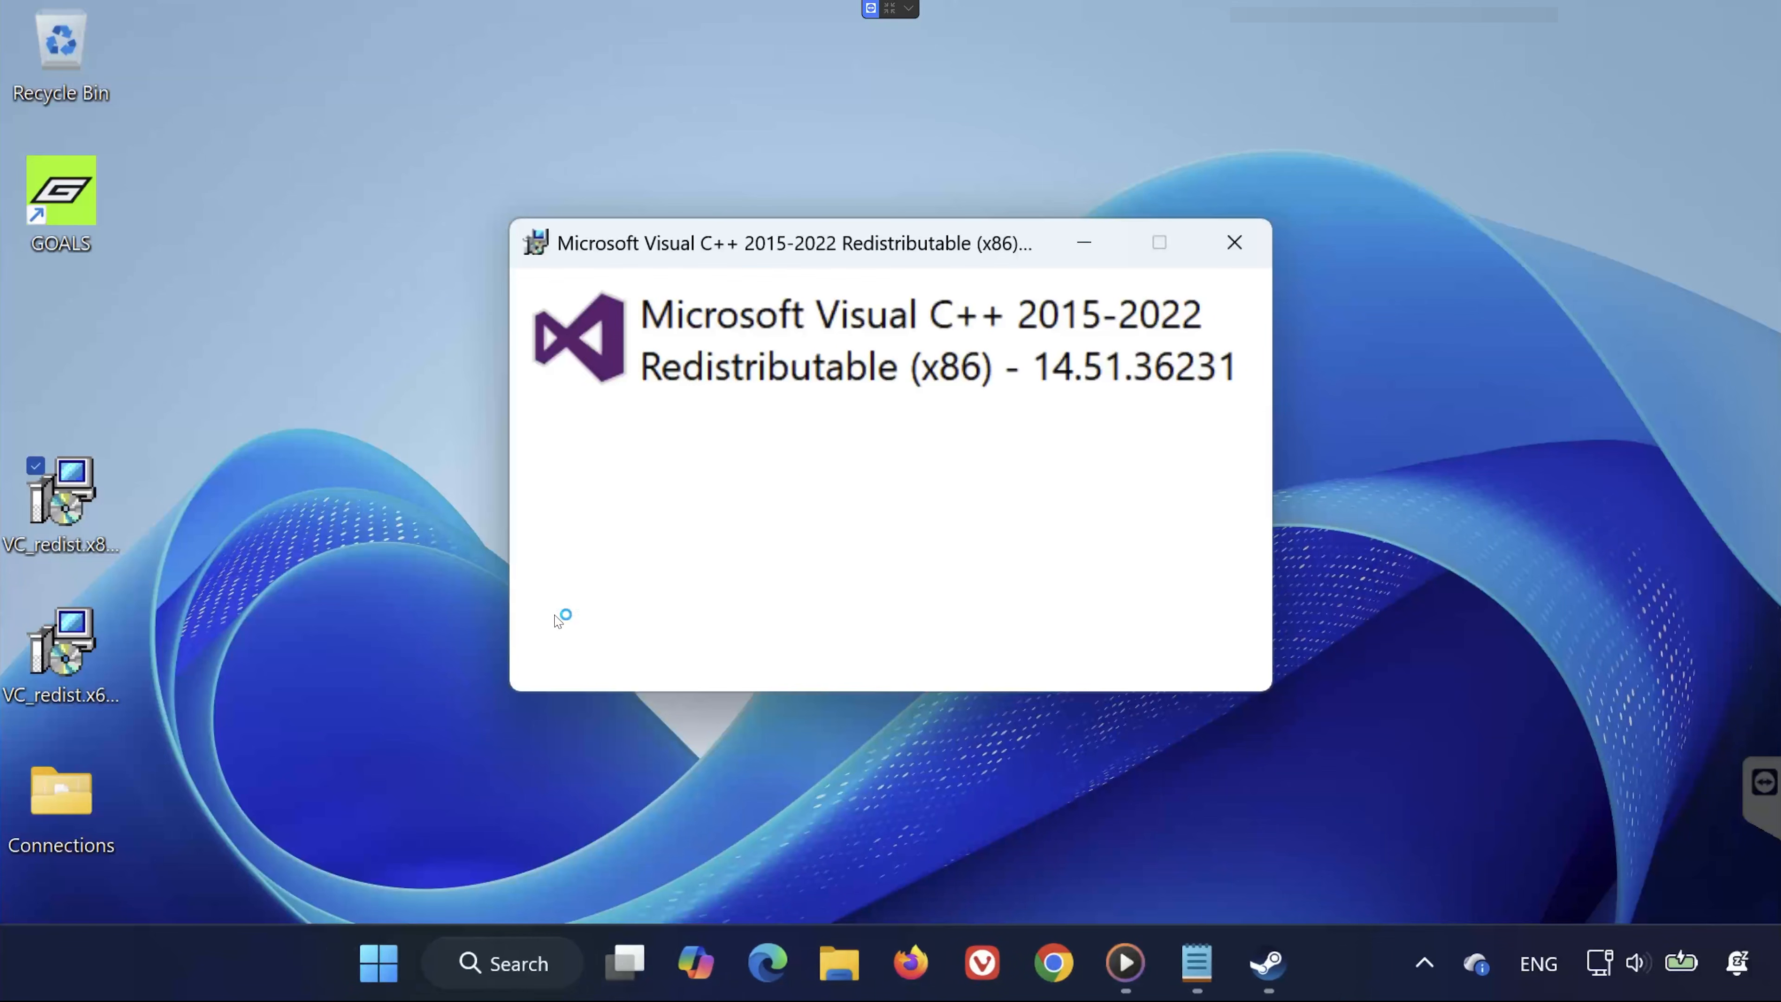
click(538, 602)
click(1041, 657)
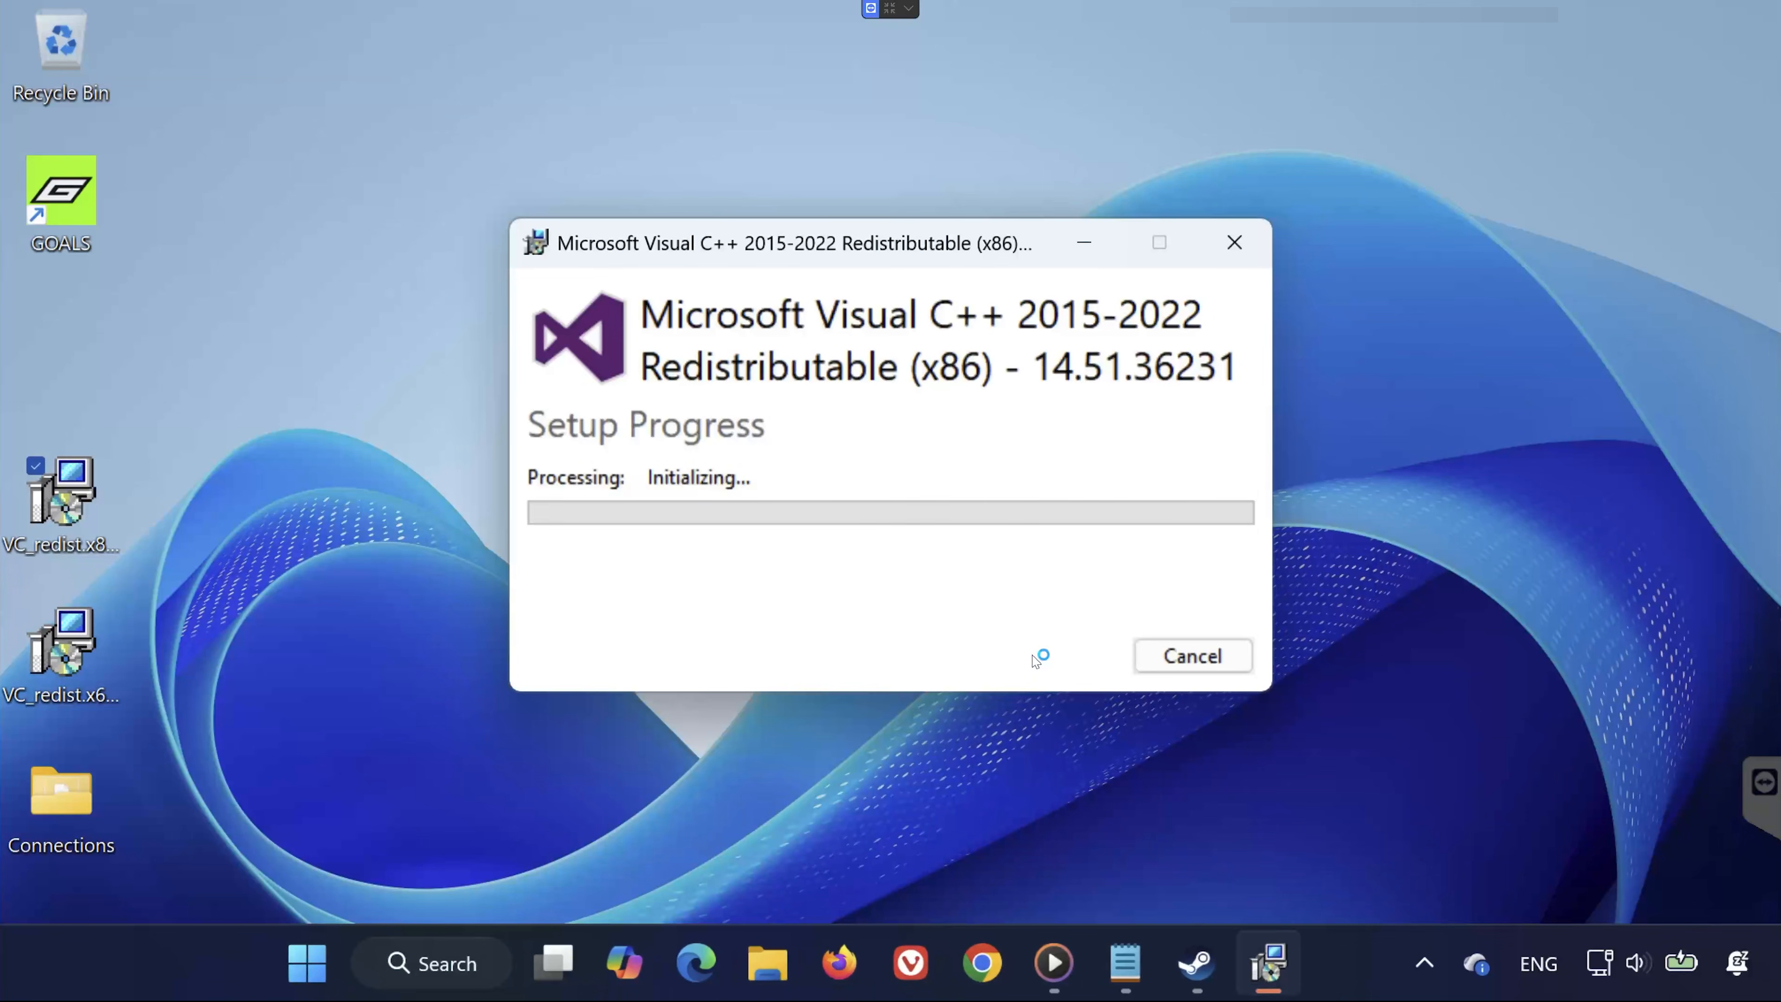
click(719, 743)
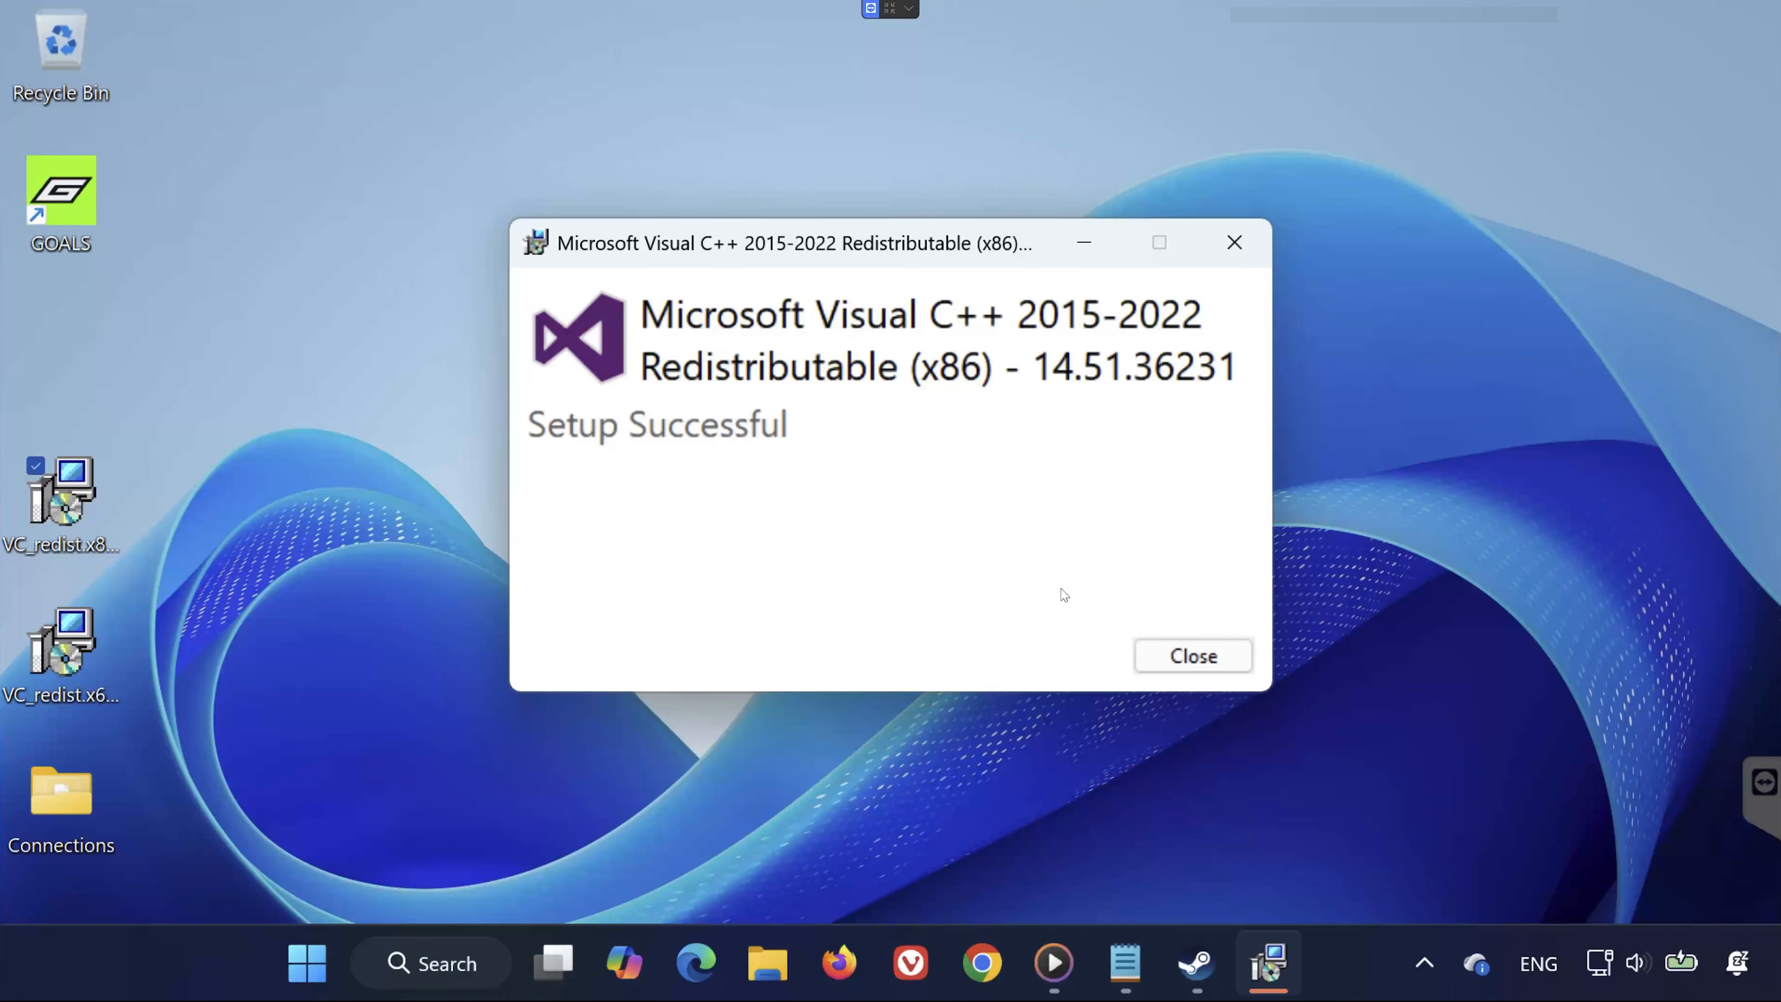
click(1194, 656)
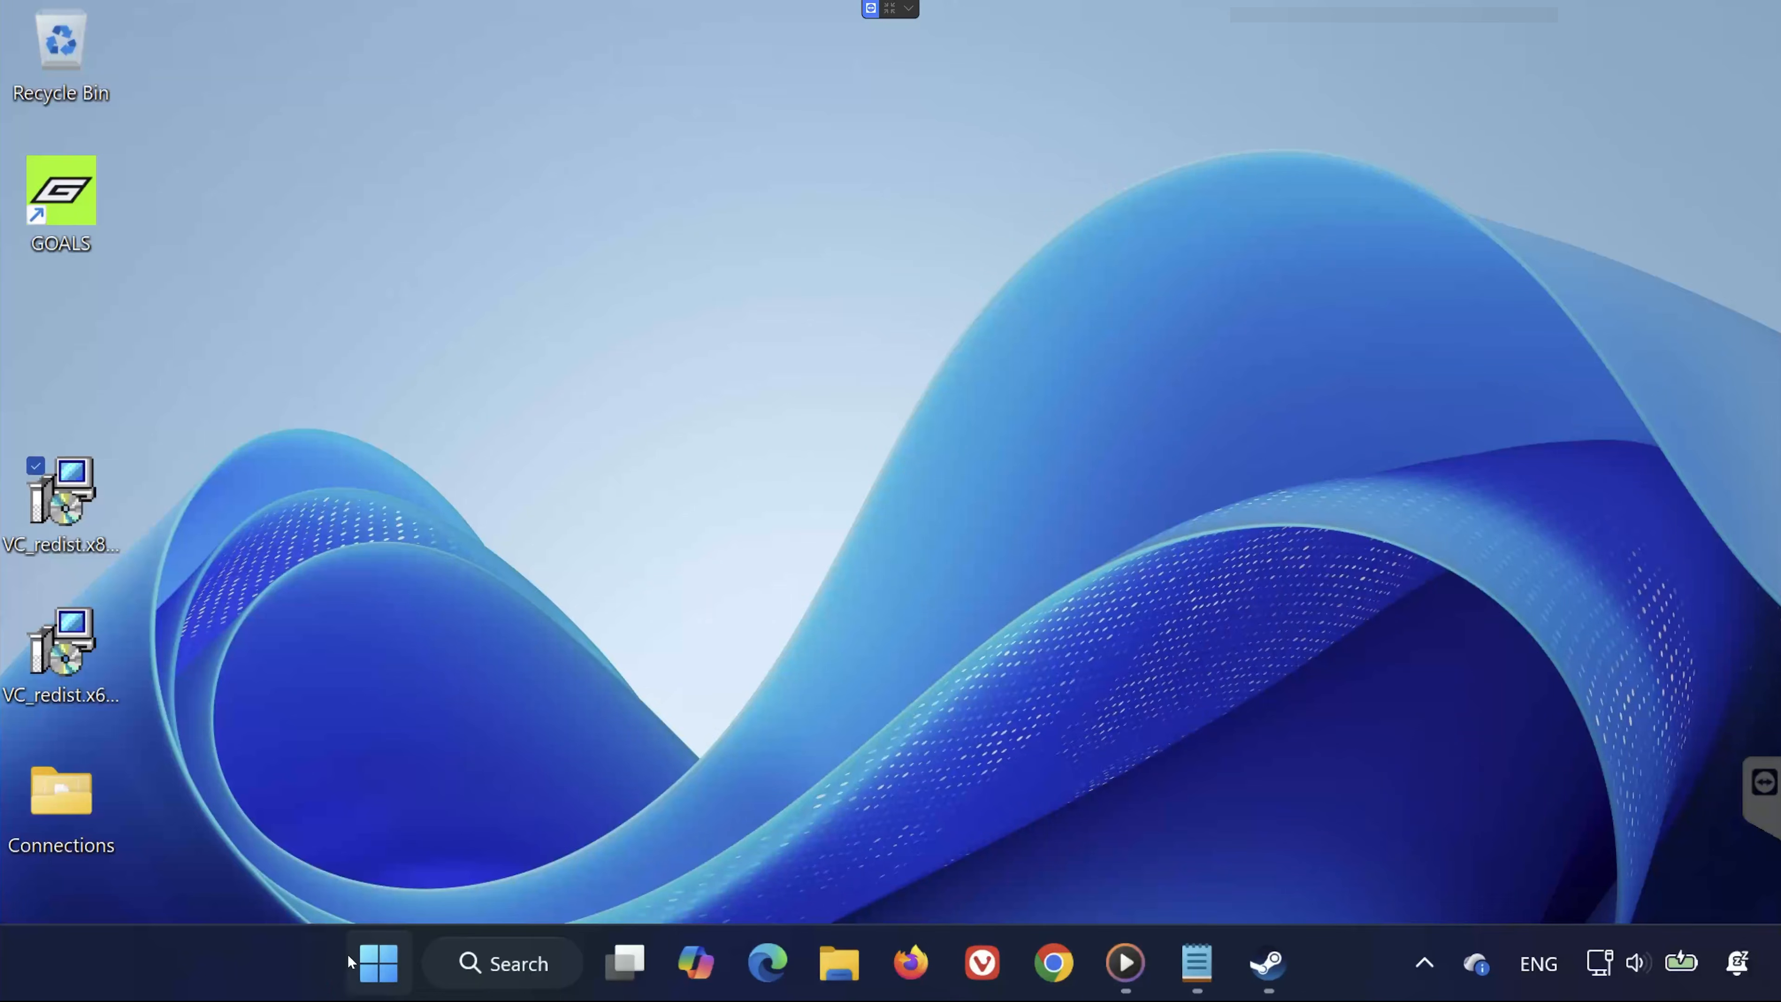
Open the Windows power options
click(378, 963)
click(1113, 851)
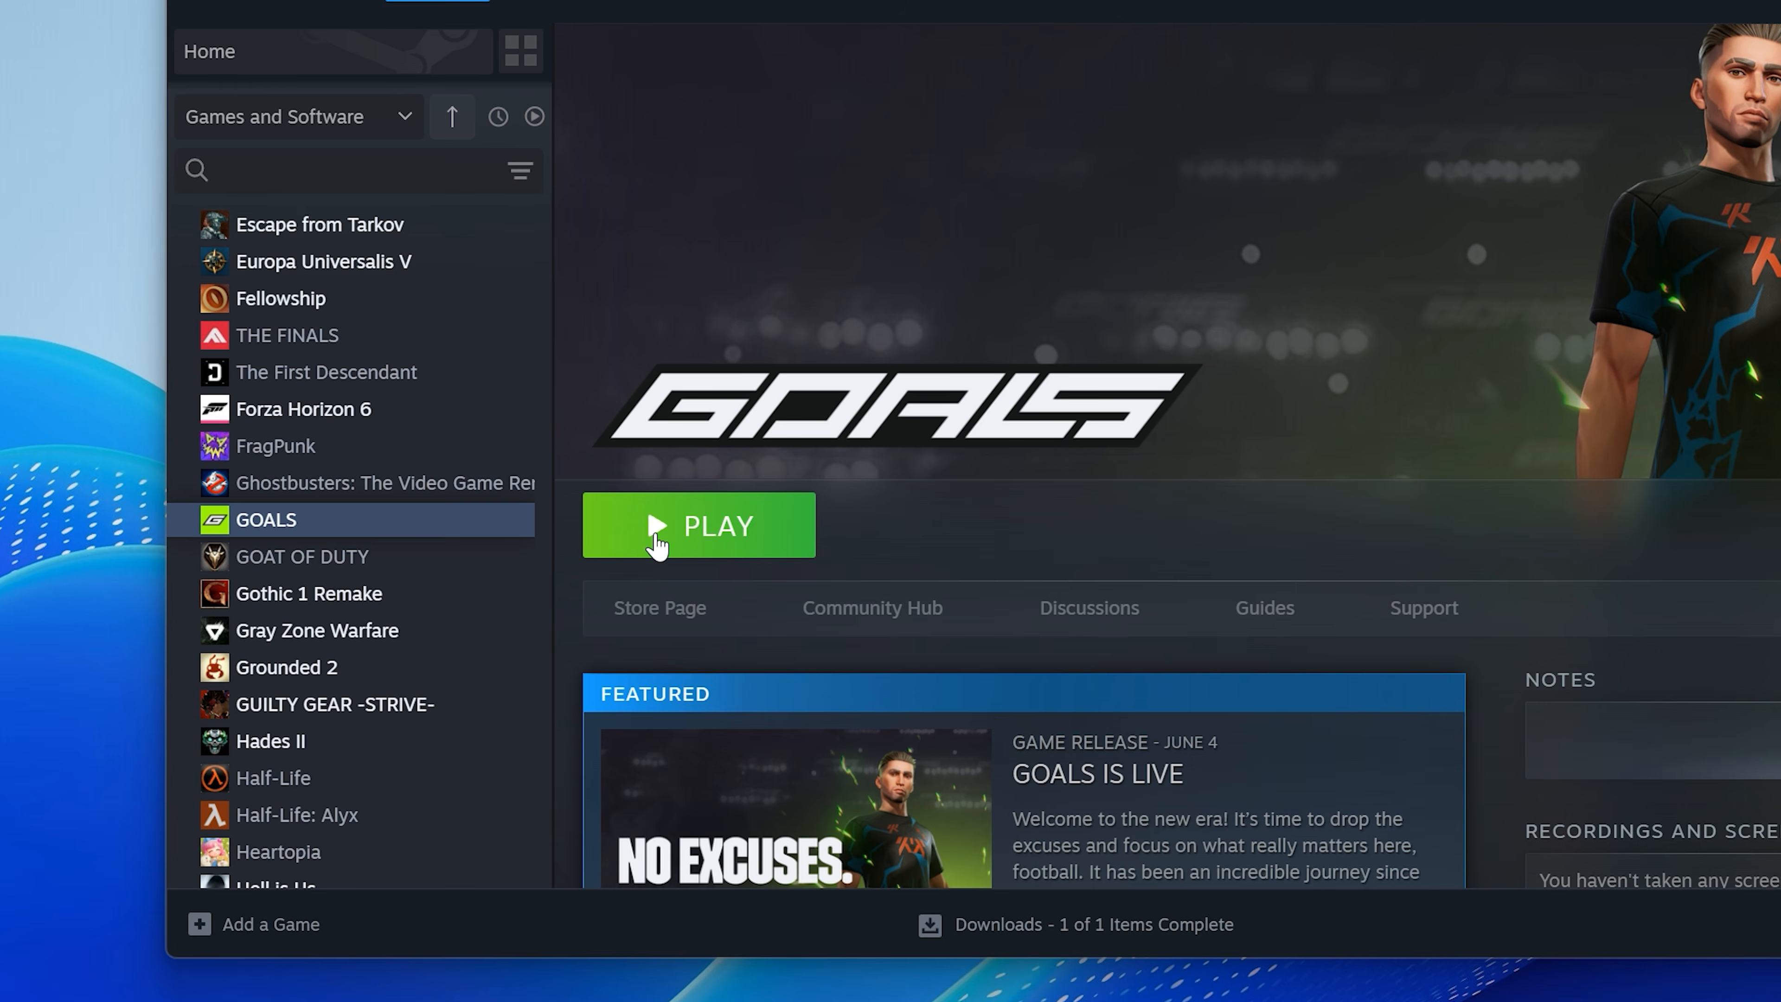
Launch GOALS from the Steam library and accept the controller recommendation notice
click(657, 539)
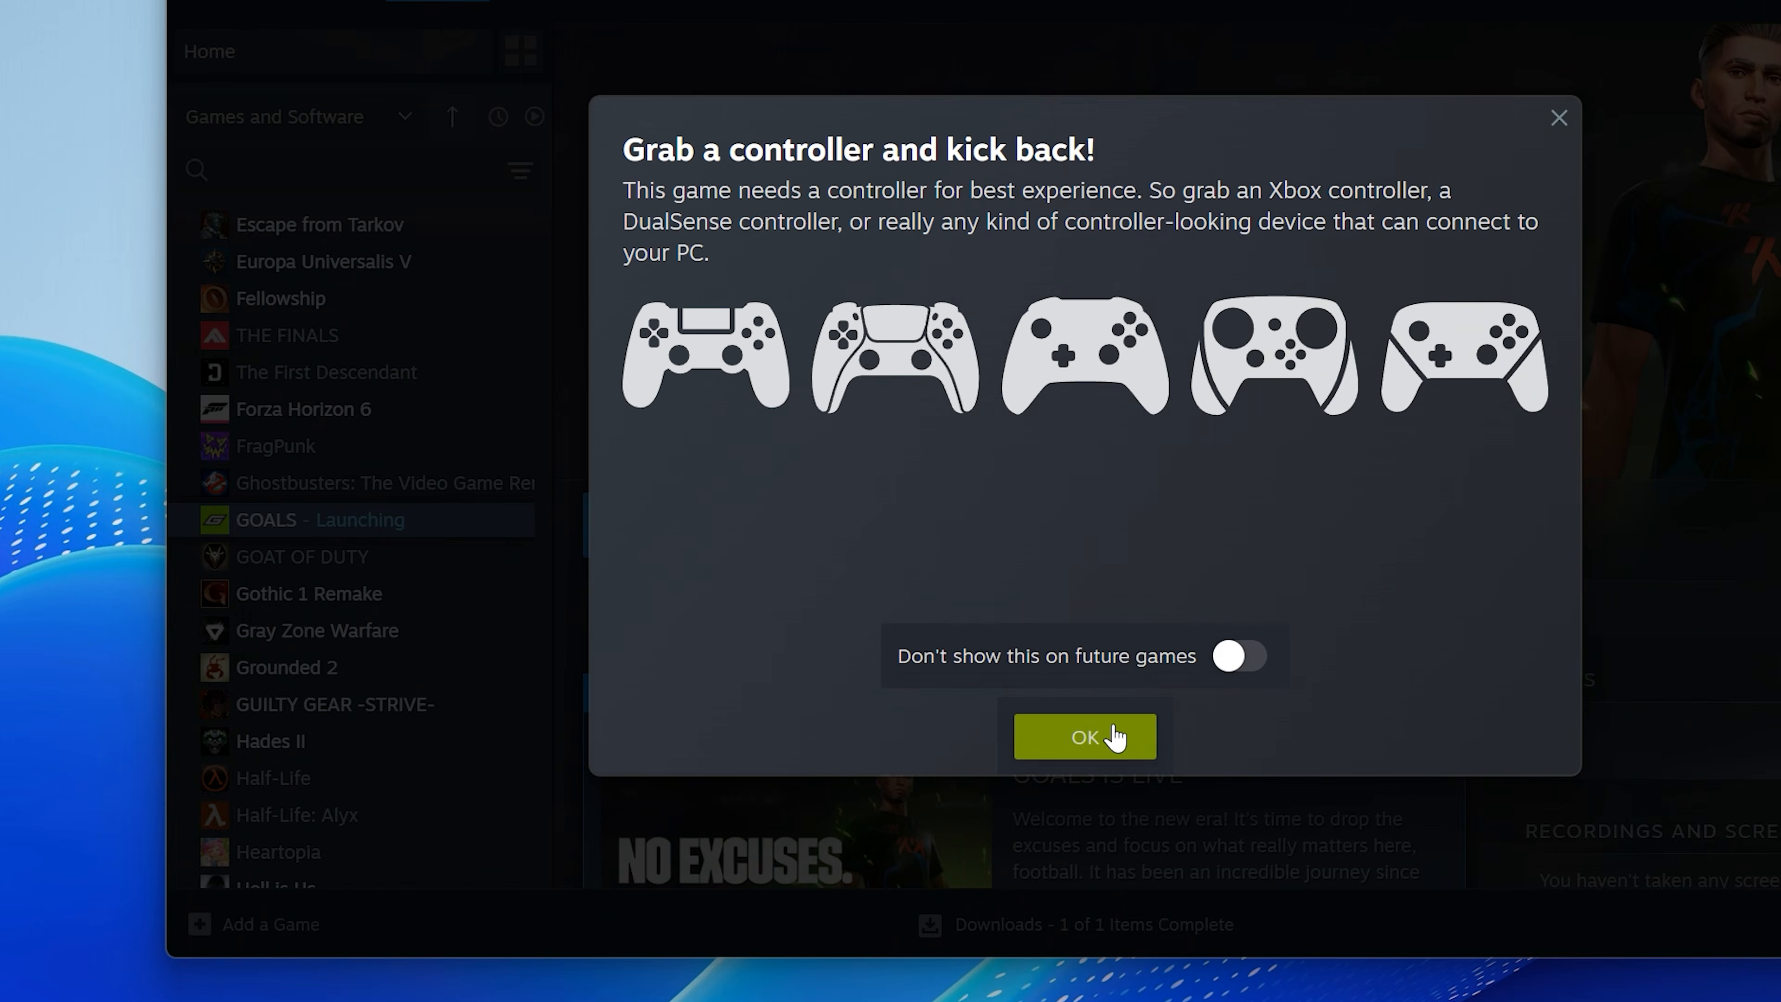
click(1130, 735)
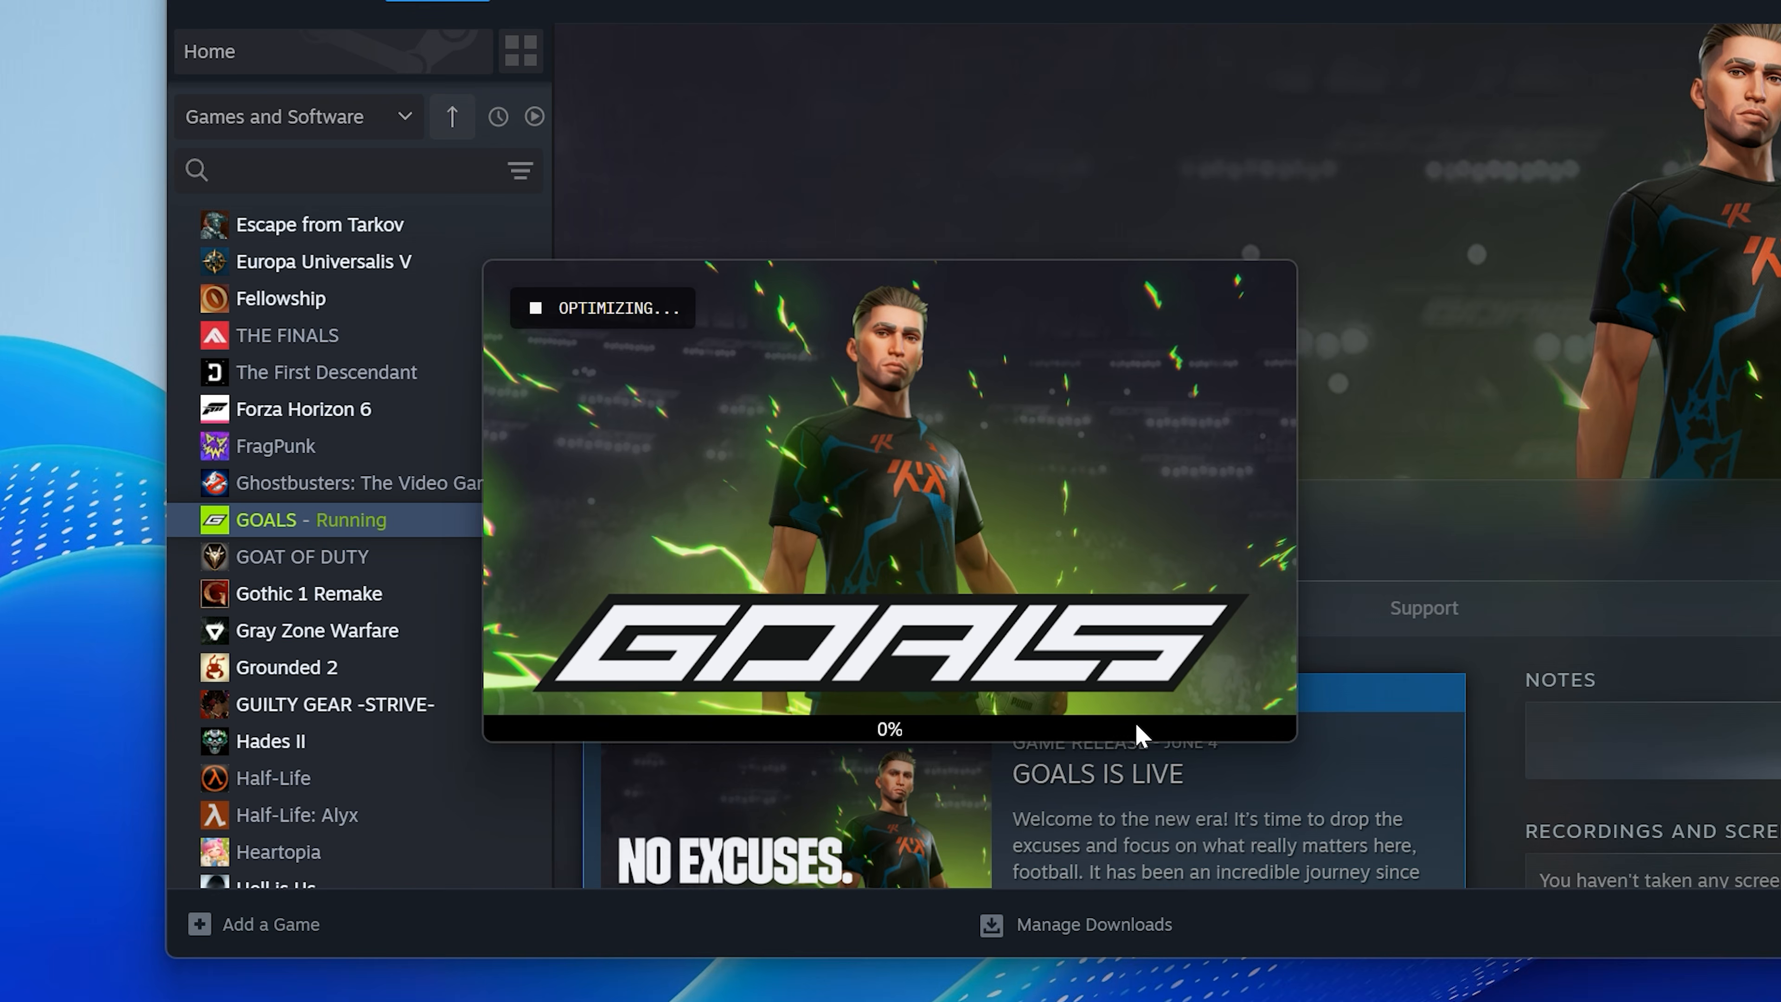